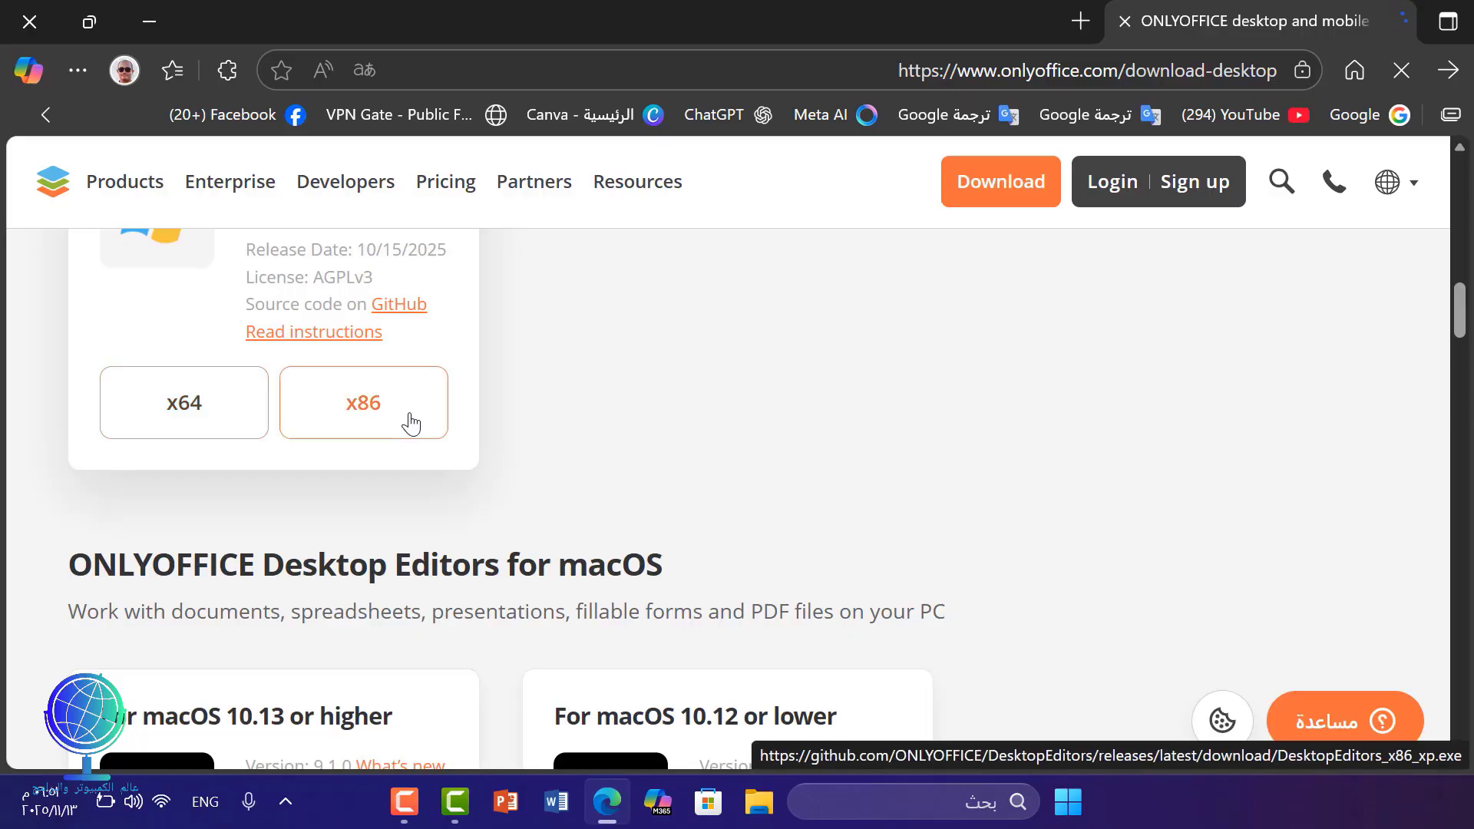
Download the EXE installer for Windows 11 / 10 / 8.1 / 8 / 7 x64 as DesktopEditors_x64_2.exe.
{"action": "scroll", "coordinate": [583, 420], "scroll_direction": "up", "scroll_amount": 2}
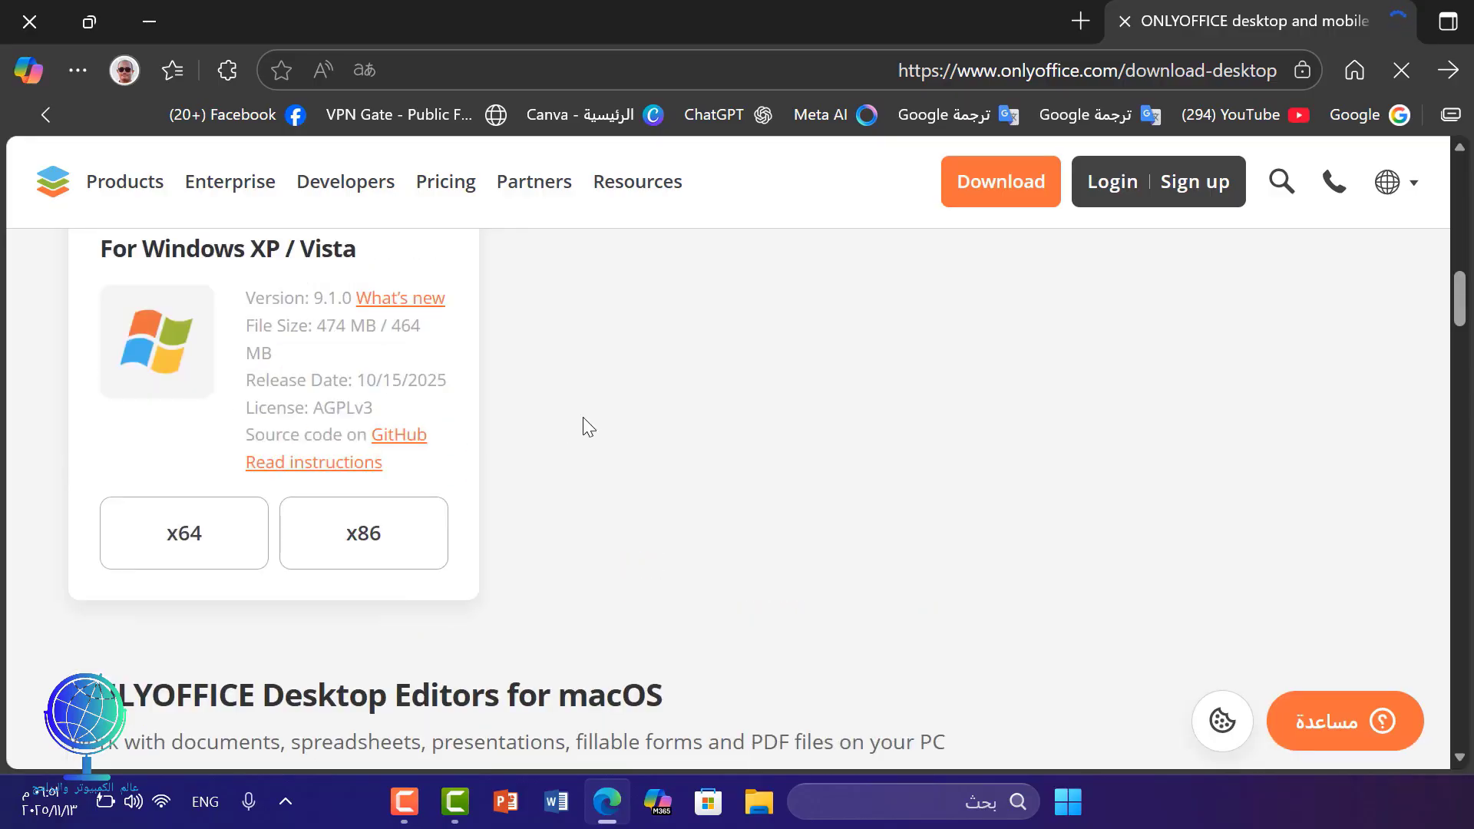
{"action": "scroll", "coordinate": [583, 421], "scroll_direction": "up", "scroll_amount": 6}
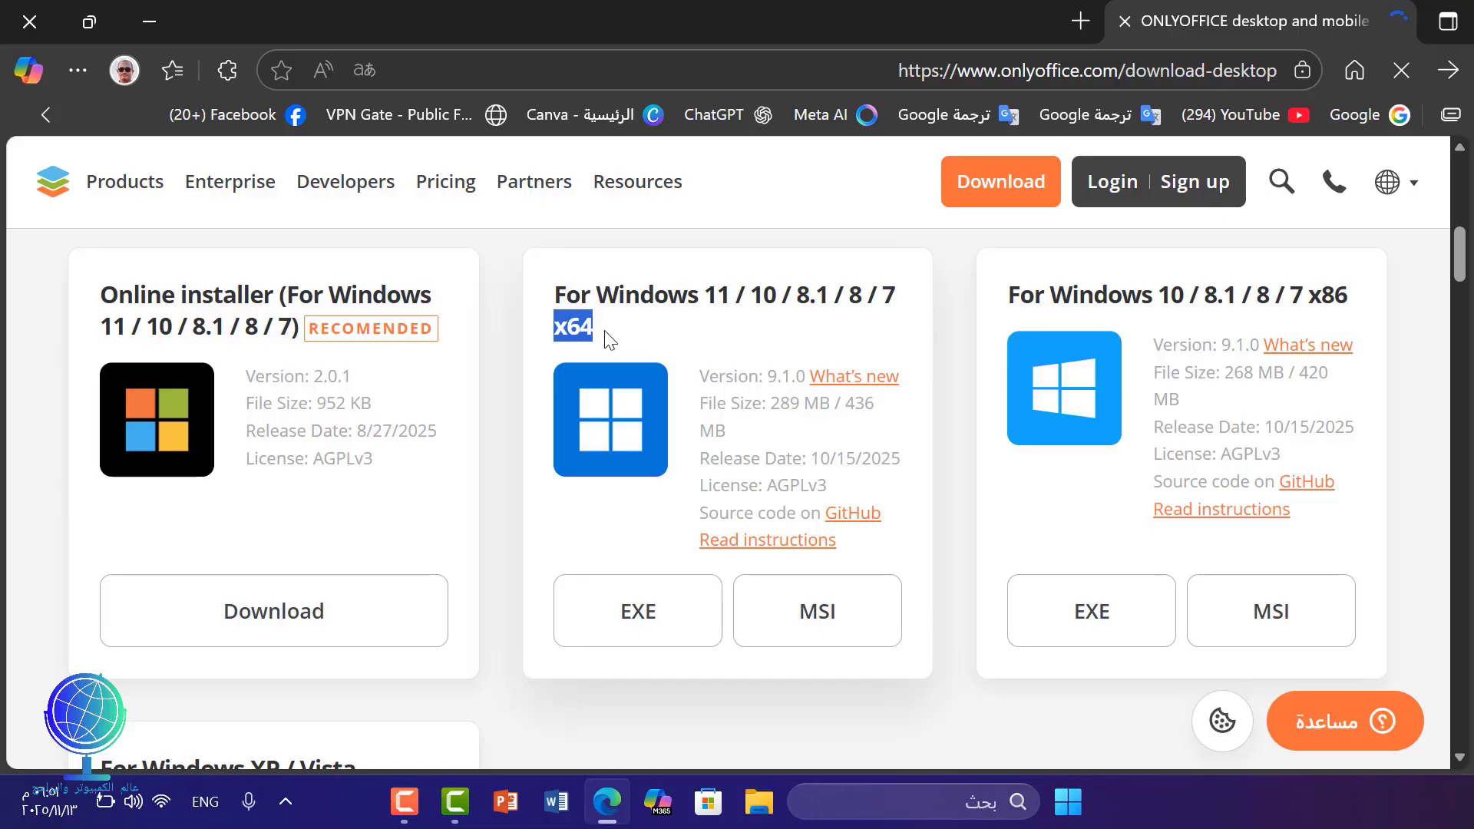
{"action": "scroll", "coordinate": [610, 338], "scroll_direction": "down", "scroll_amount": 2}
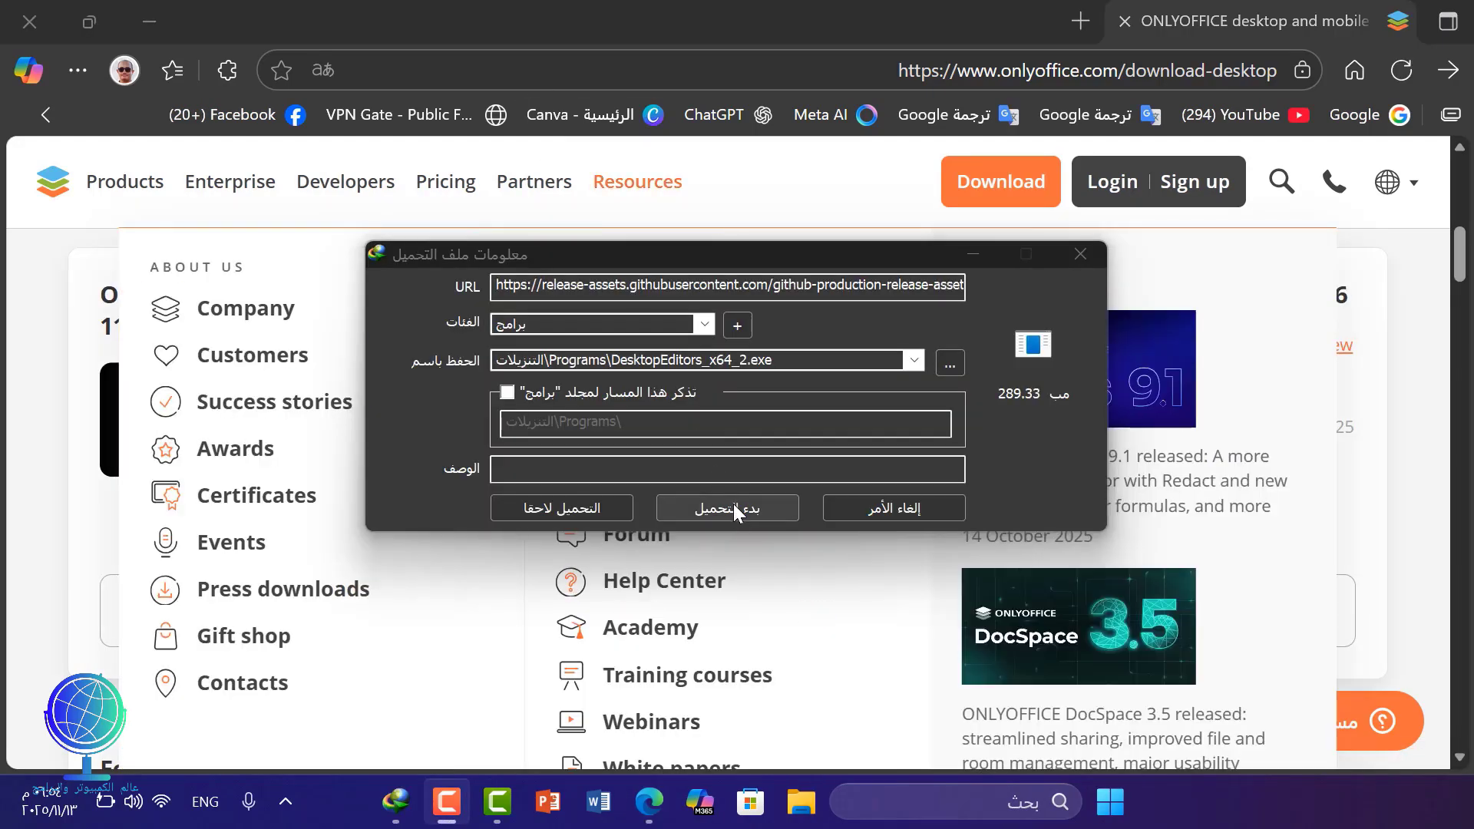
{"action": "left_click", "coordinate": [734, 507]}
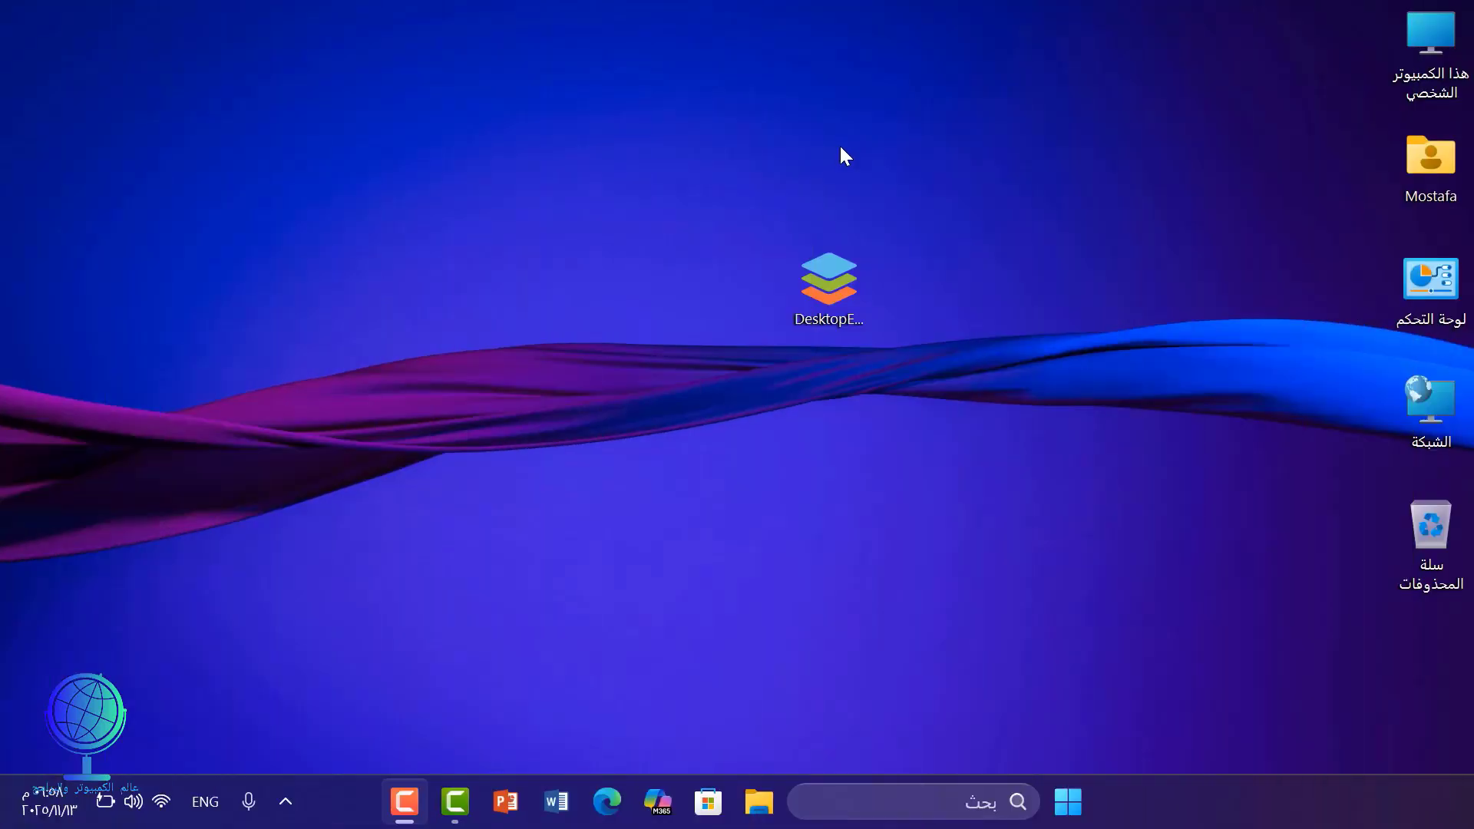
Check the properties of the DesktopEditors_x64 installer on the desktop and close them.
{"action": "right_click", "coordinate": [832, 292]}
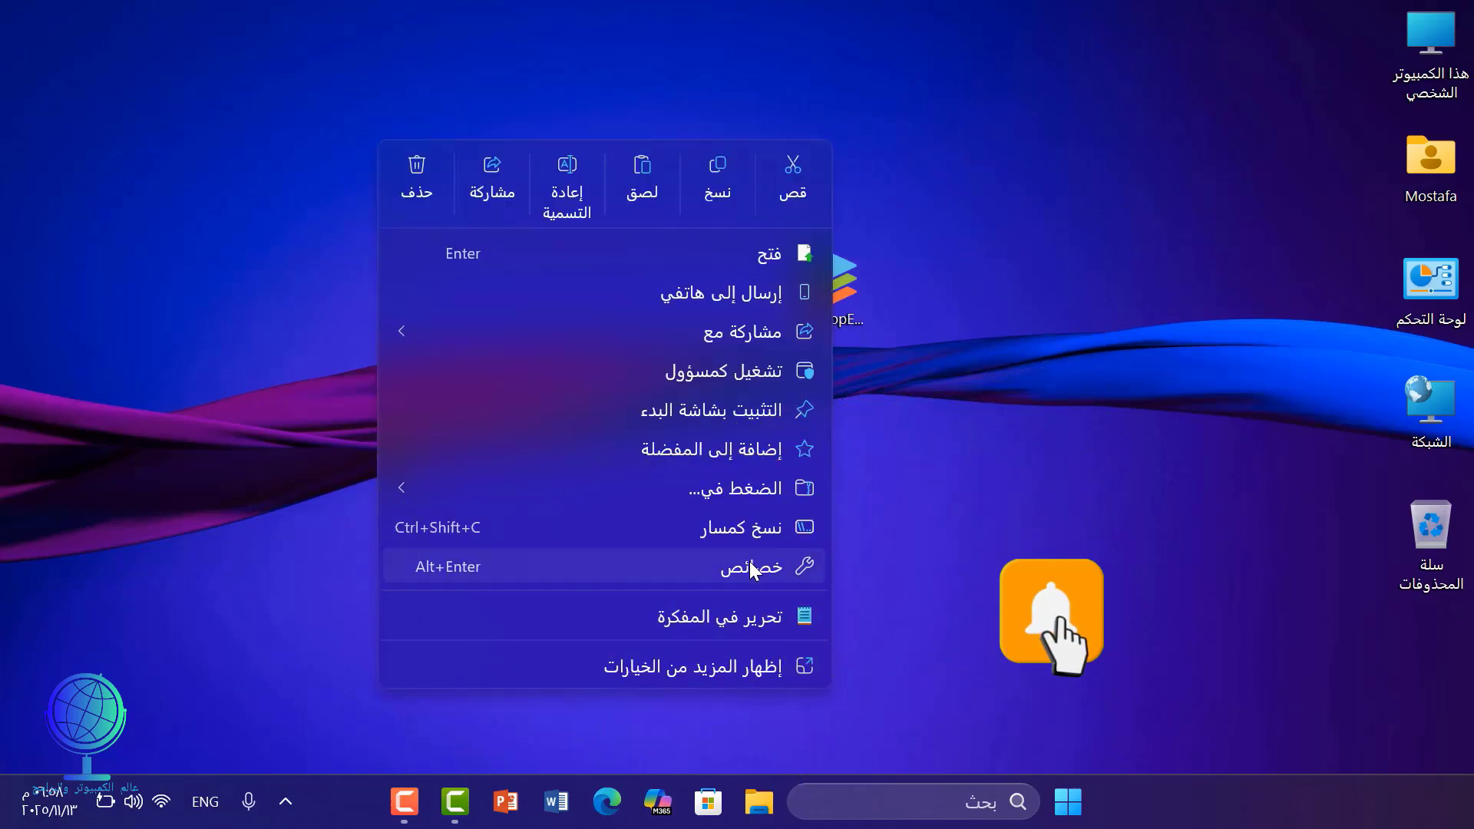
{"action": "left_click", "coordinate": [750, 568]}
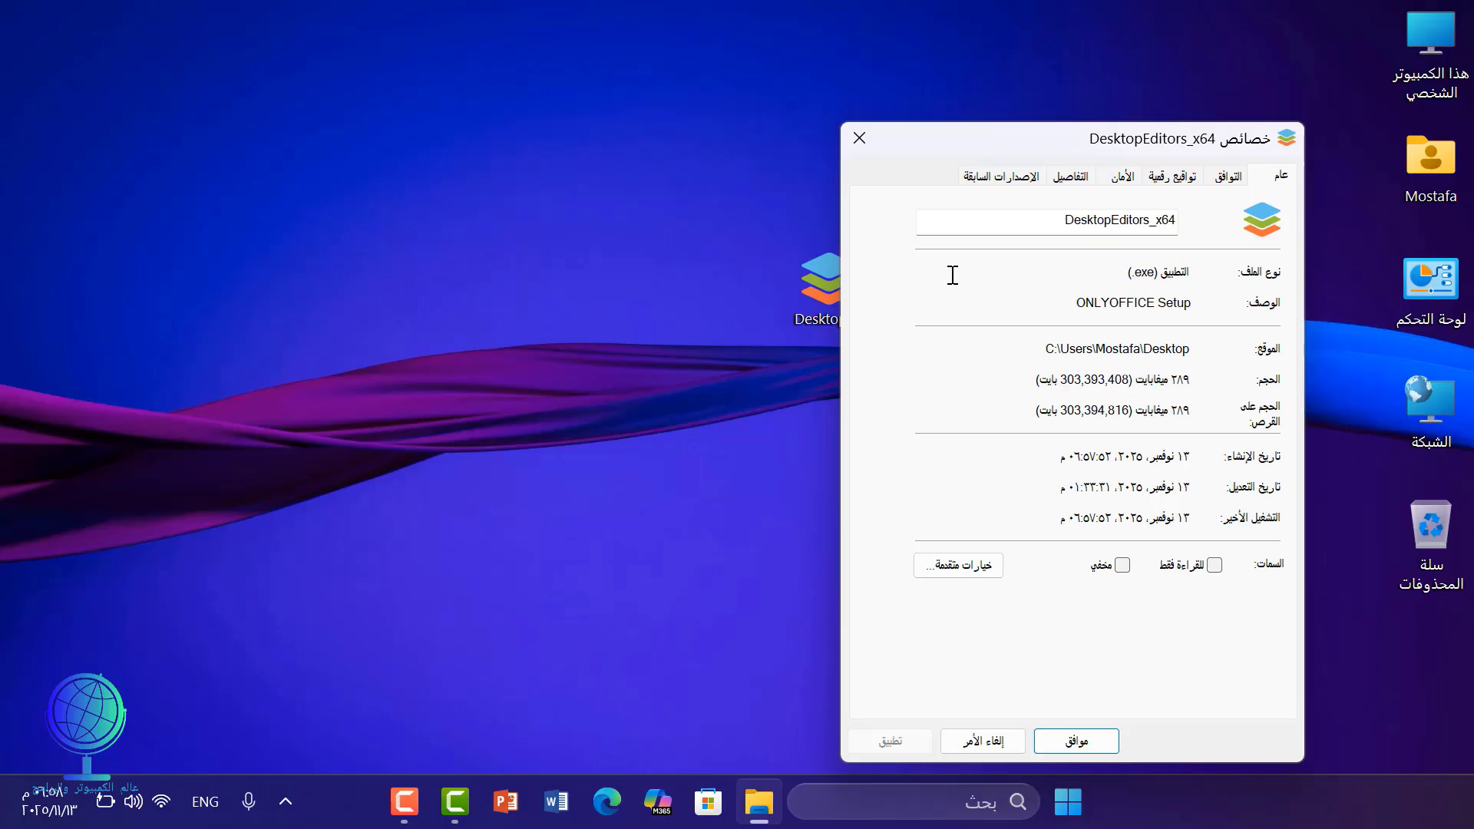
{"action": "left_click", "coordinate": [859, 138]}
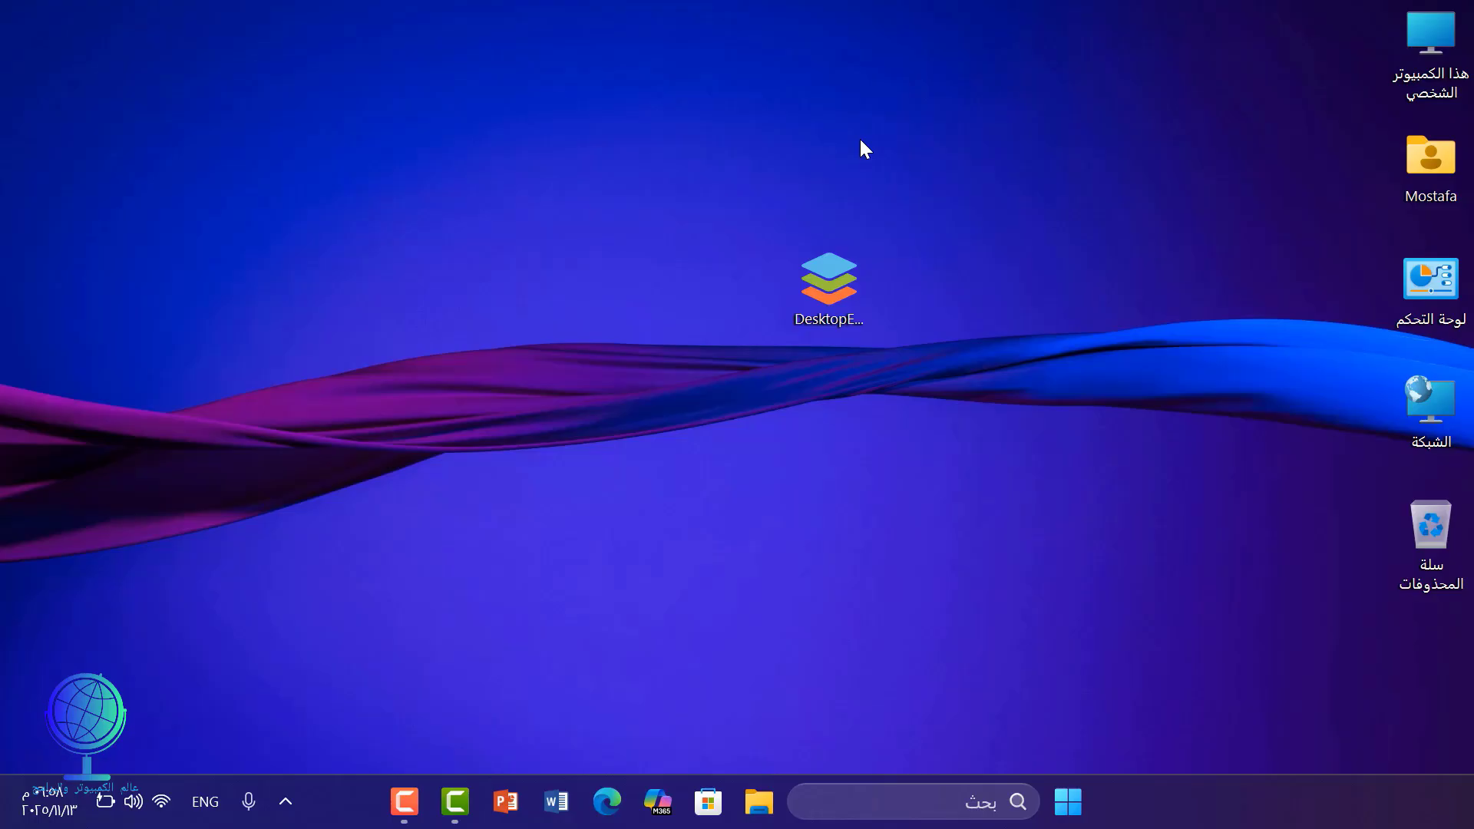
Run the DesktopEditors_x64 installer and confirm Arabic (العربية) as the setup language.
{"action": "left_click", "coordinate": [850, 269]}
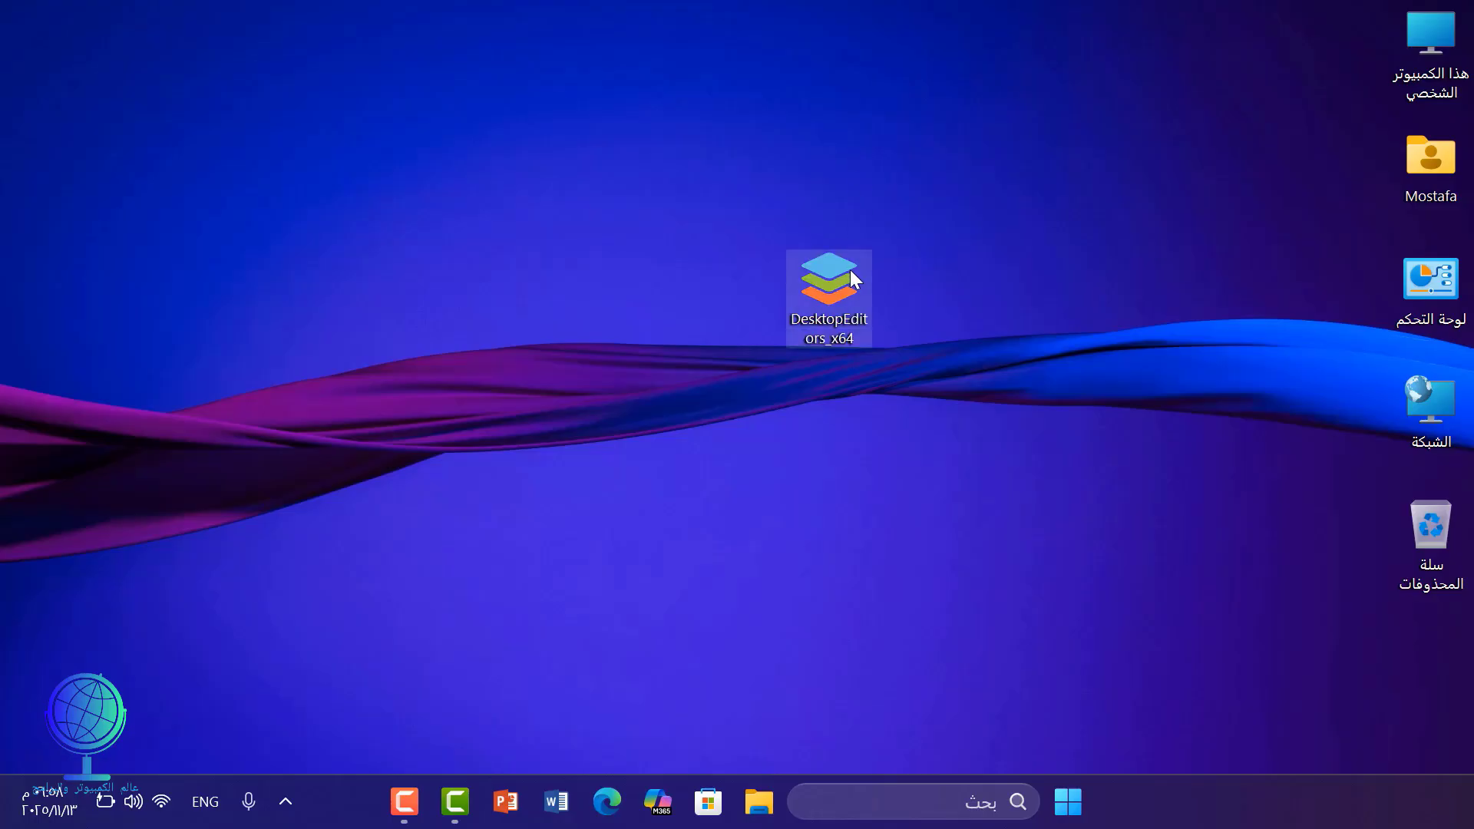
{"action": "double_click", "coordinate": [850, 269]}
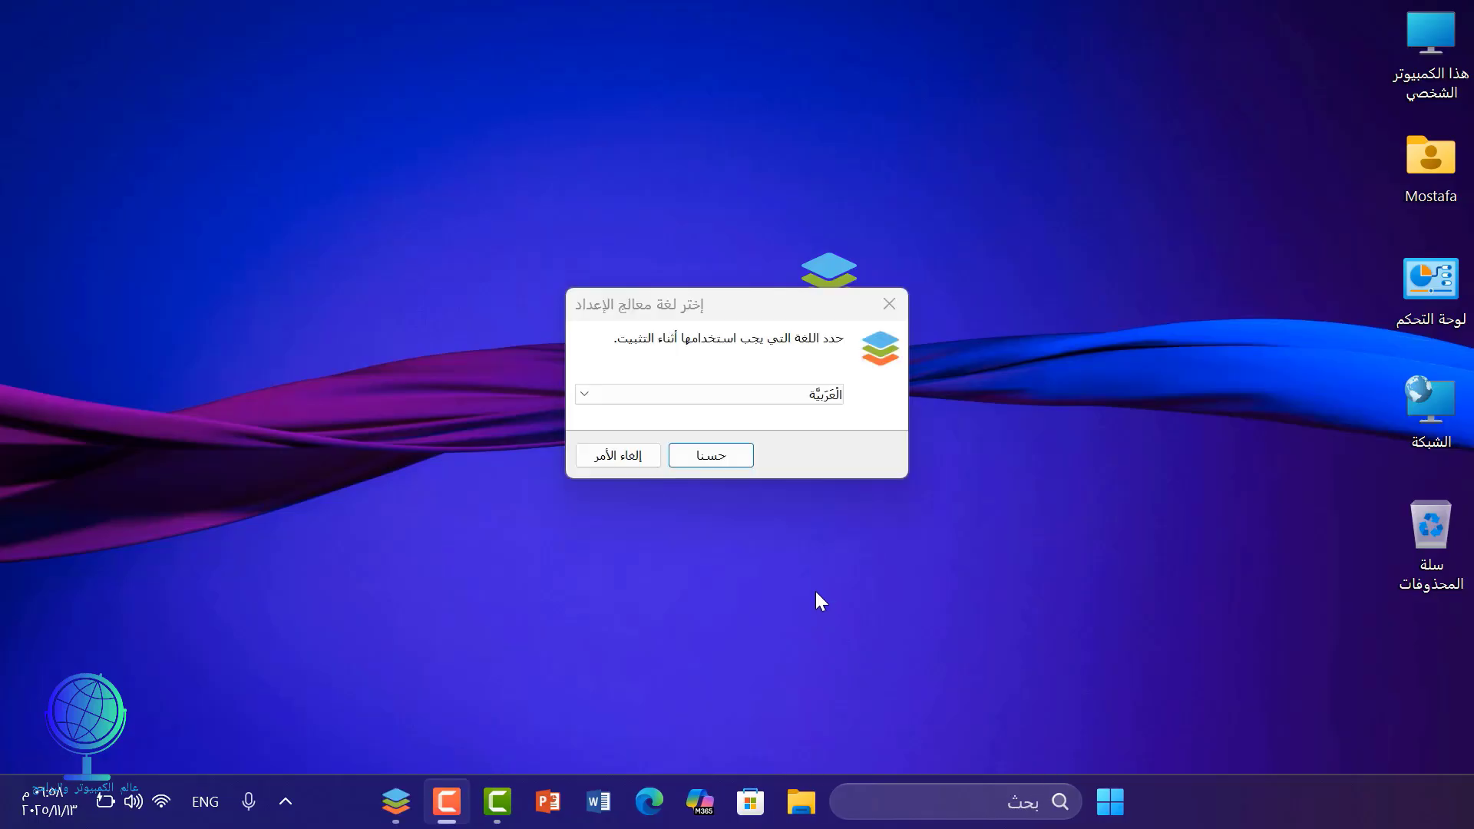
{"action": "left_click_drag", "start_coordinate": [824, 278], "coordinate": [1117, 384]}
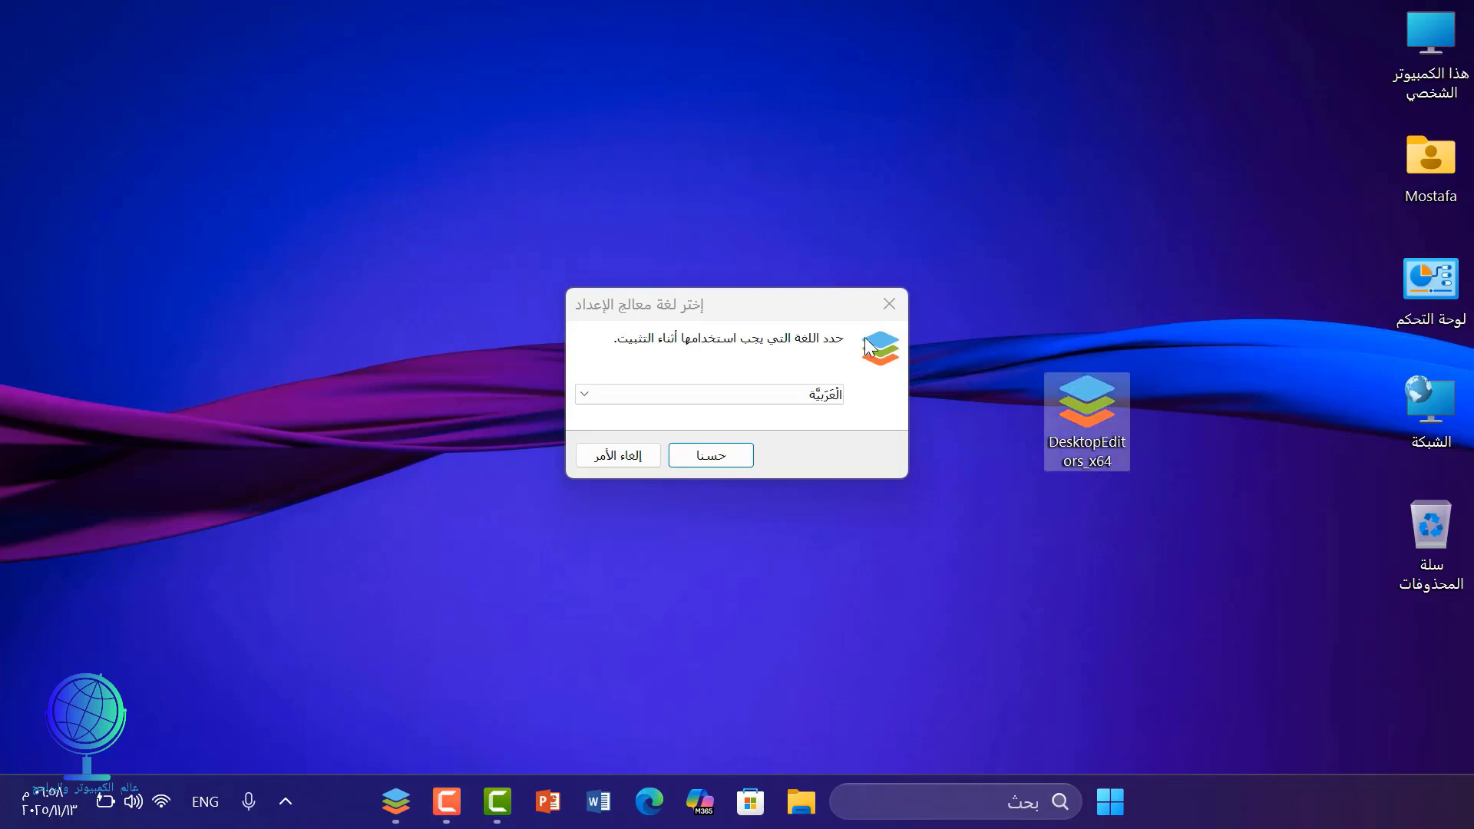
{"action": "left_click_drag", "start_coordinate": [781, 289], "coordinate": [783, 196]}
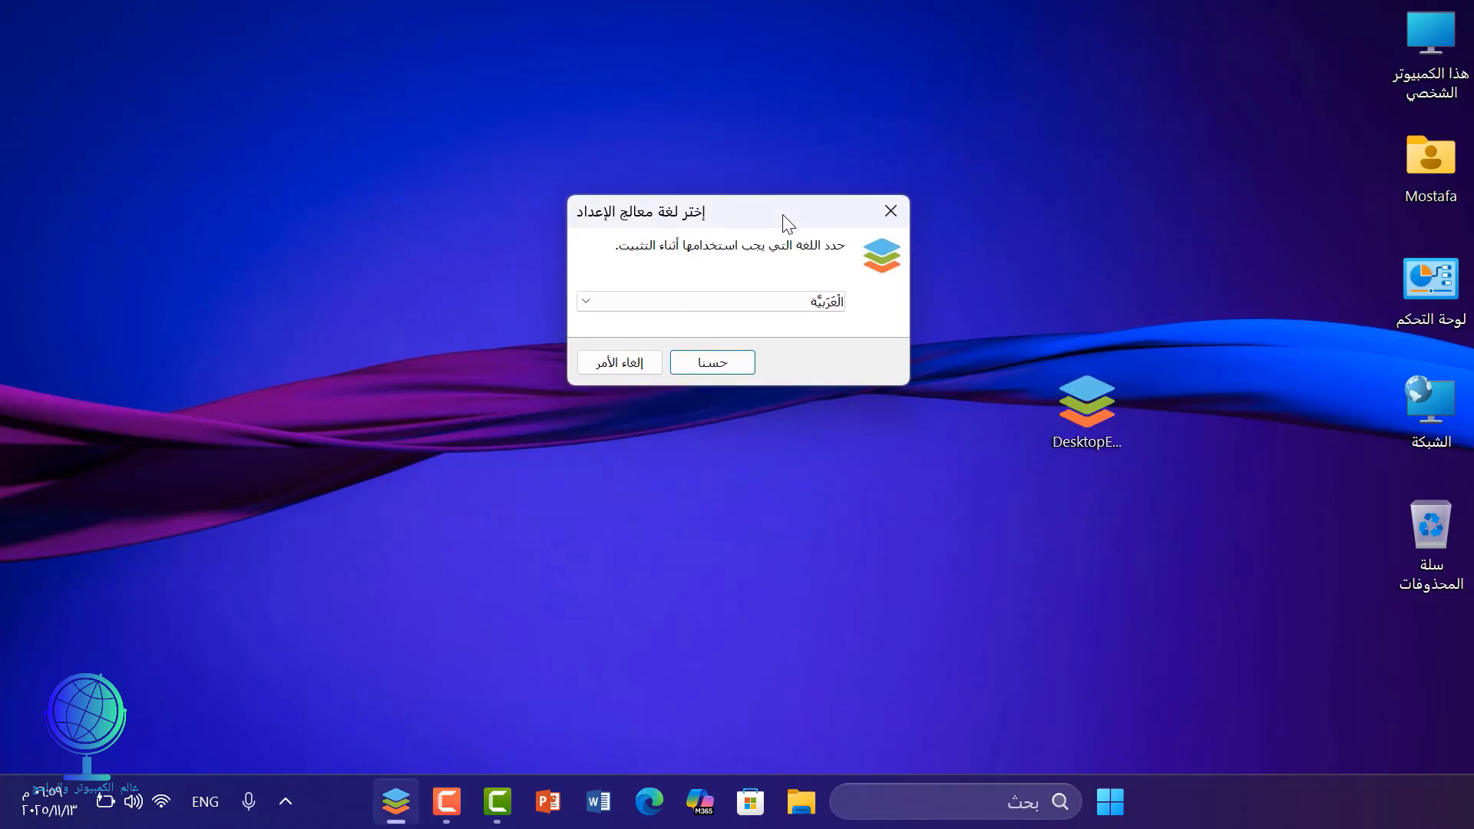
{"action": "left_click", "coordinate": [592, 309]}
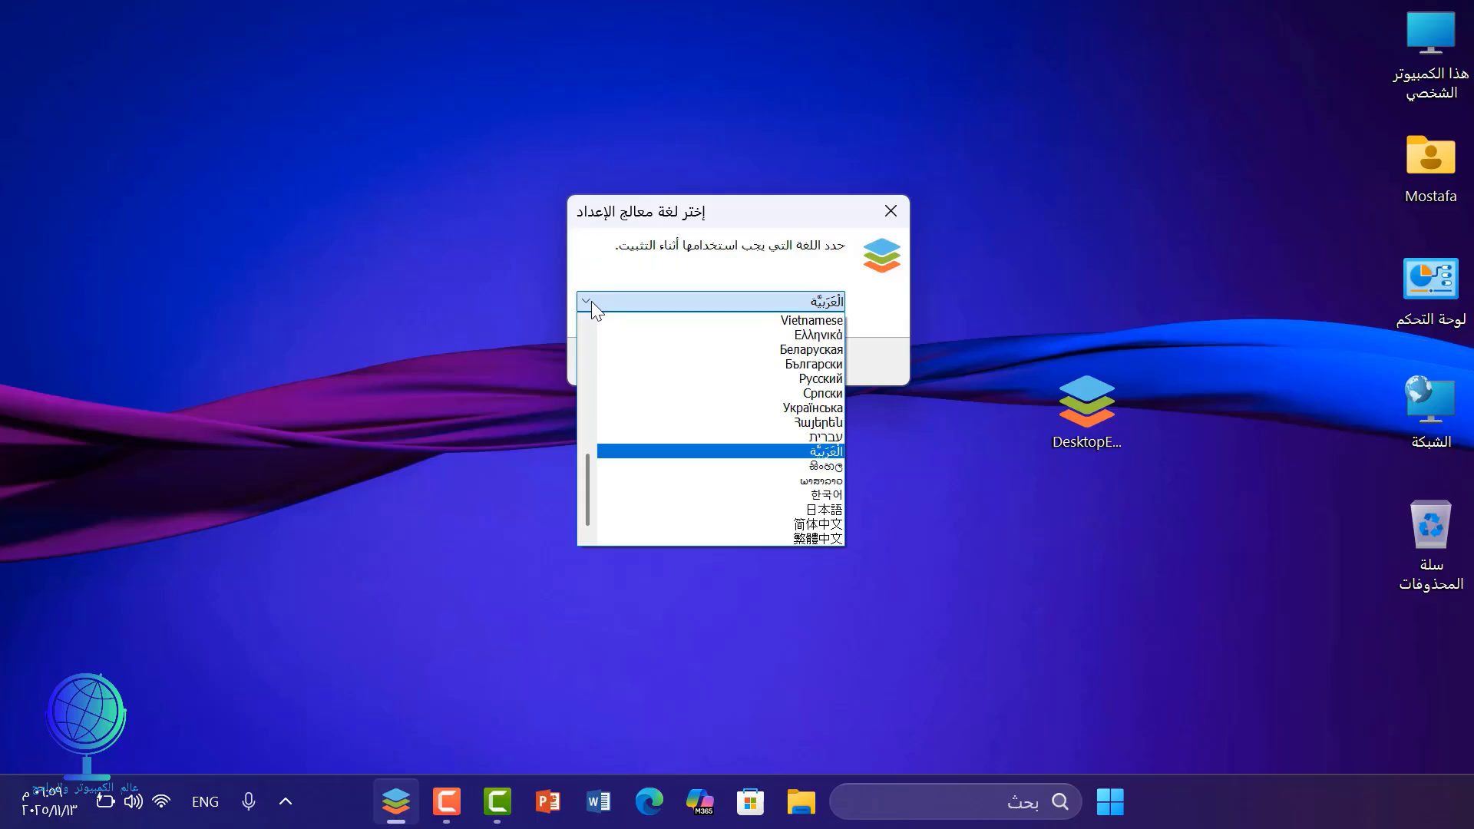
{"action": "left_click", "coordinate": [662, 274]}
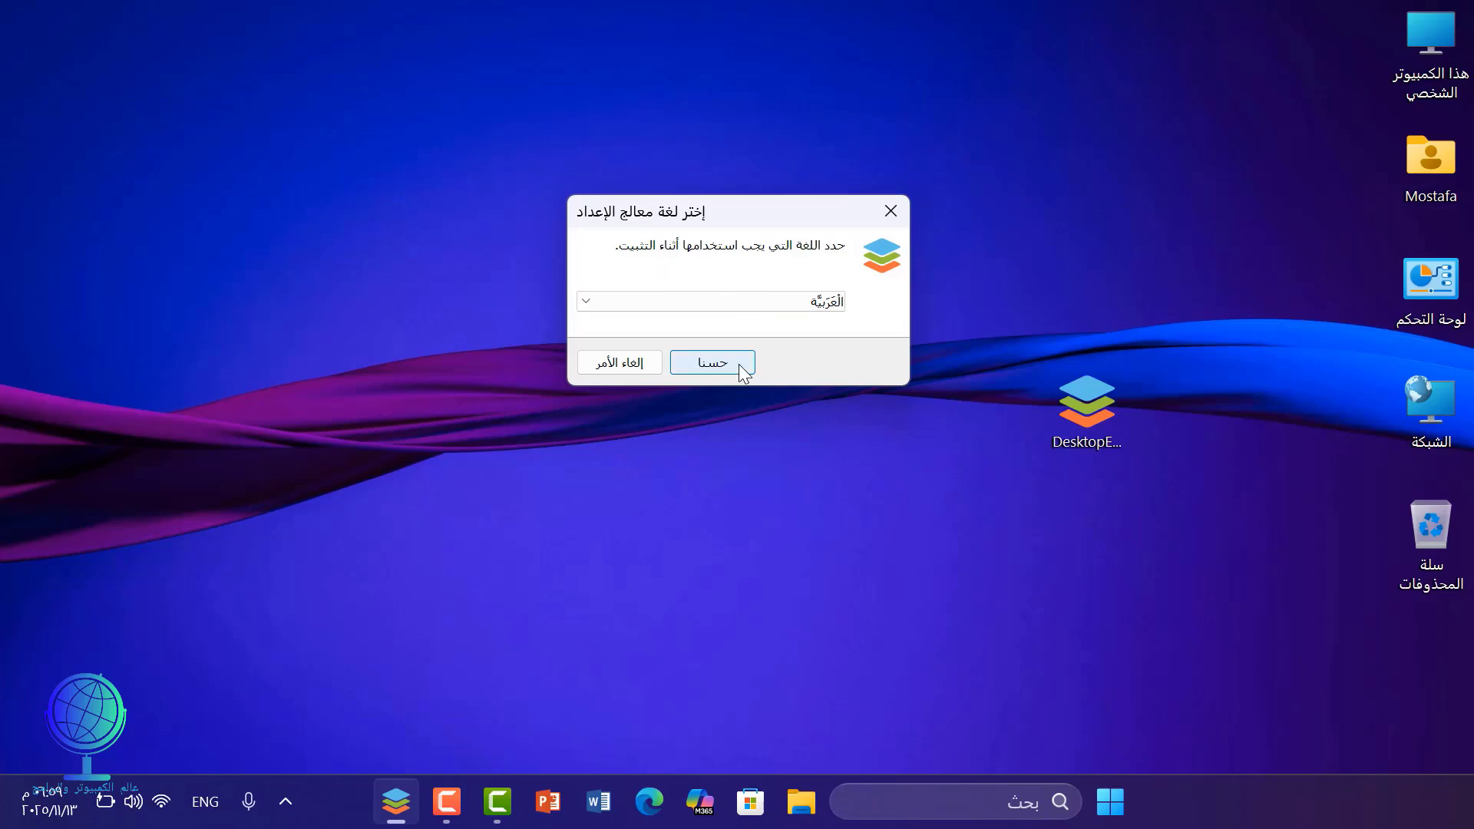
{"action": "left_click", "coordinate": [712, 362]}
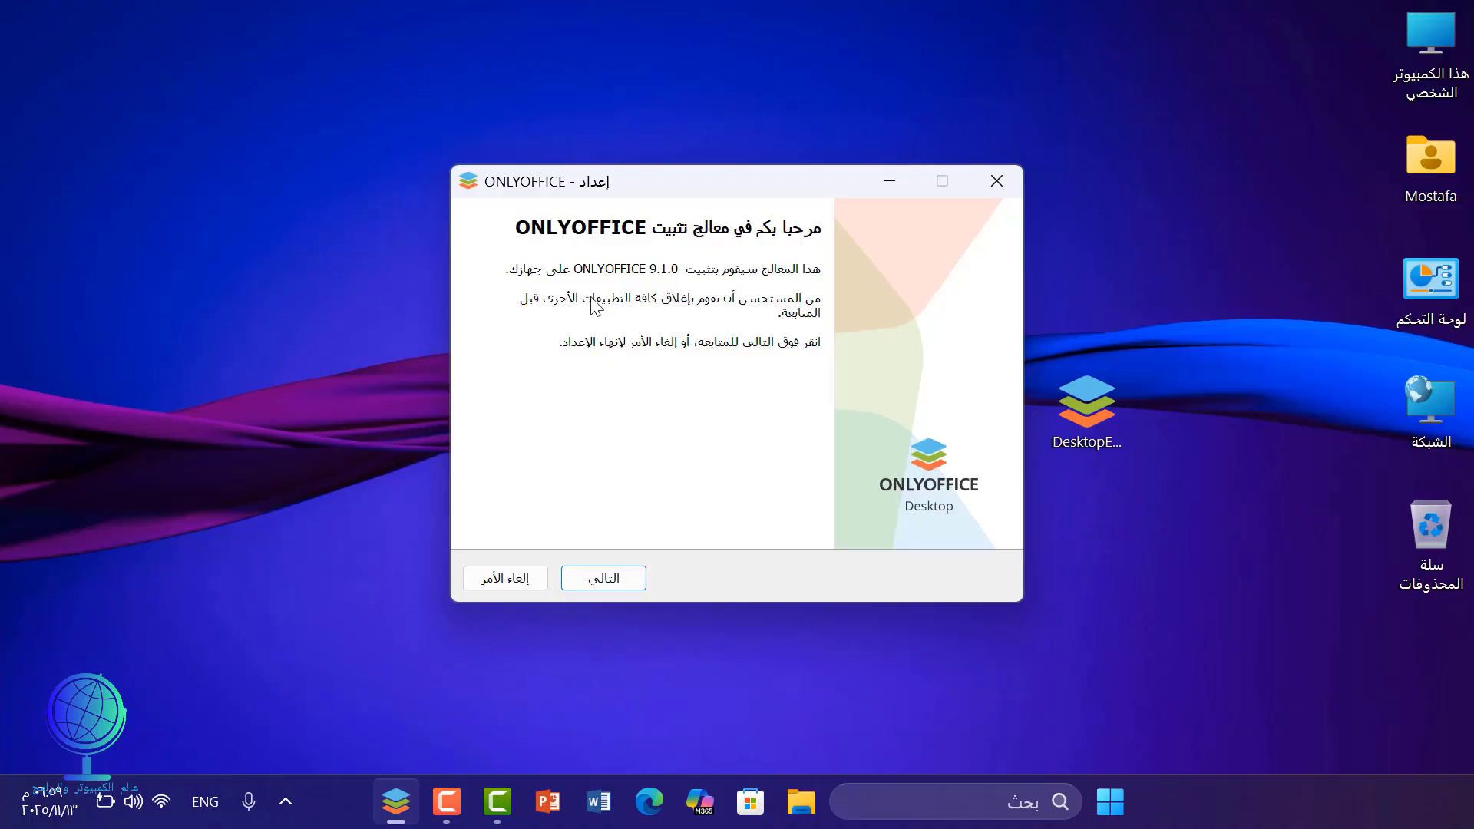
Proceed past the setup welcome page and accept the GNU Affero General Public License agreement.
{"action": "left_click", "coordinate": [618, 578]}
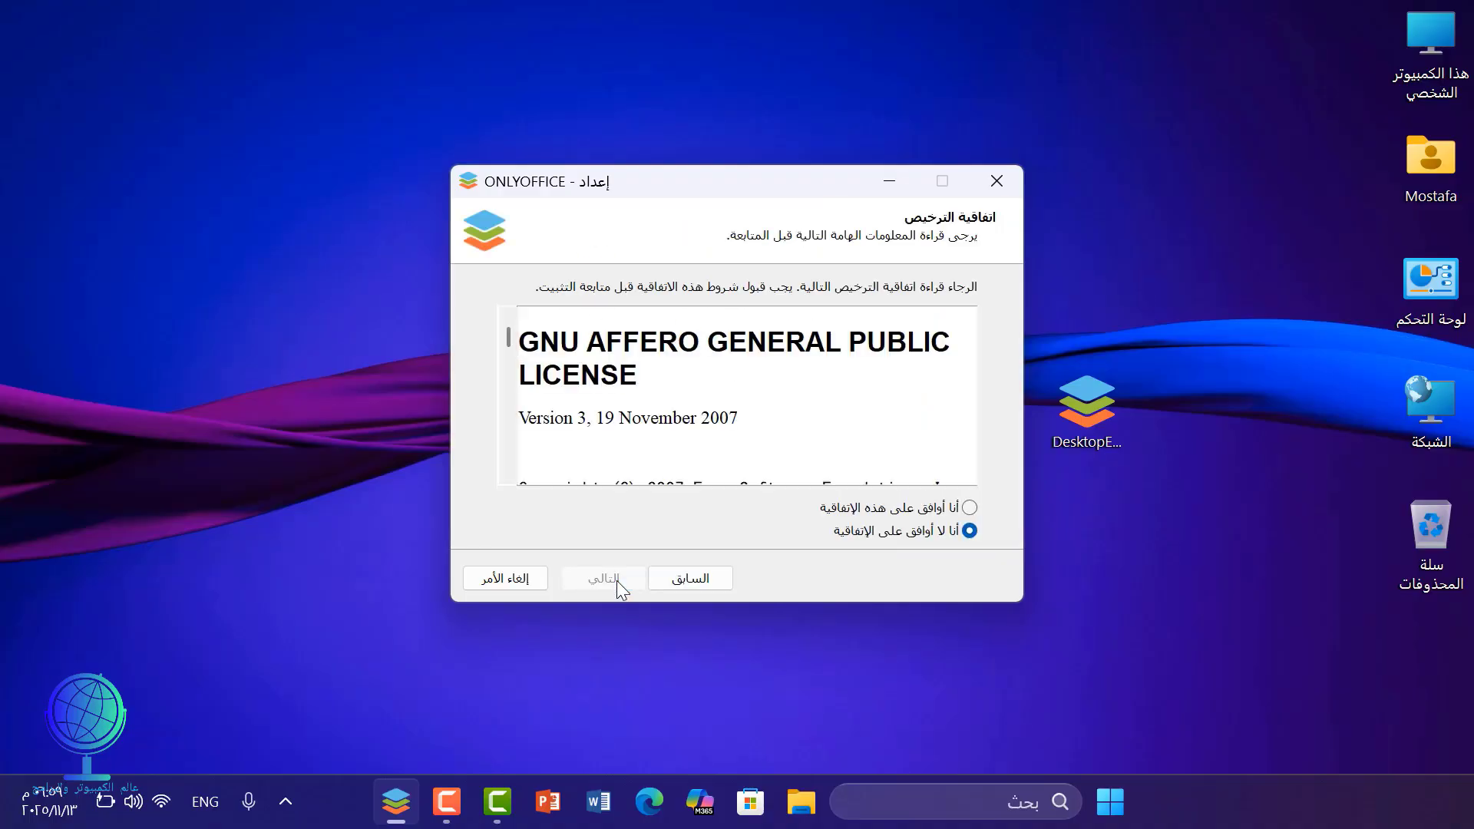
{"action": "left_click", "coordinate": [960, 512]}
{"action": "left_click", "coordinate": [598, 581]}
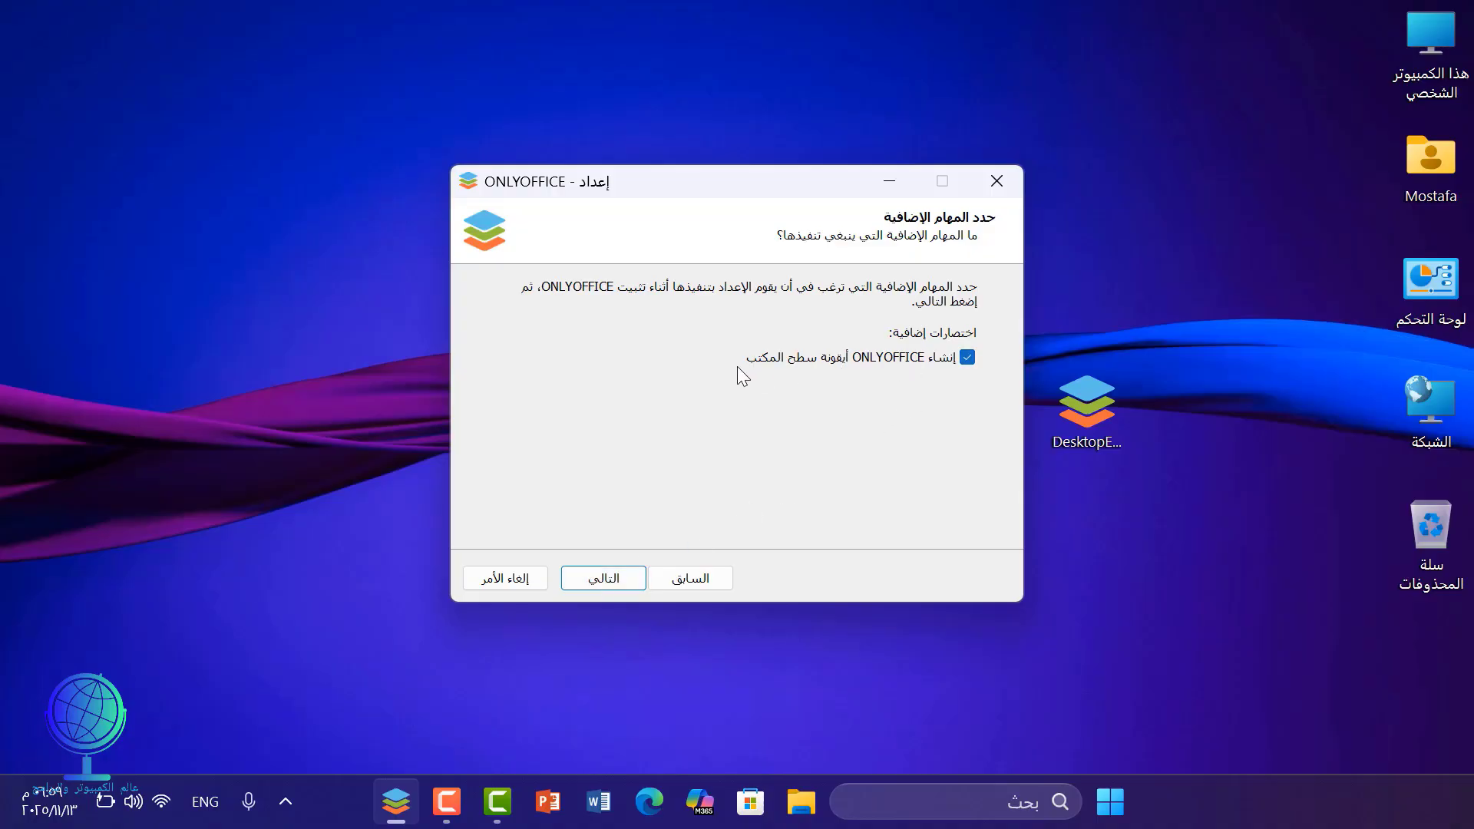
Install ONLYOFFICE with the desktop icon and all document formats associated with it.
{"action": "left_click", "coordinate": [630, 574]}
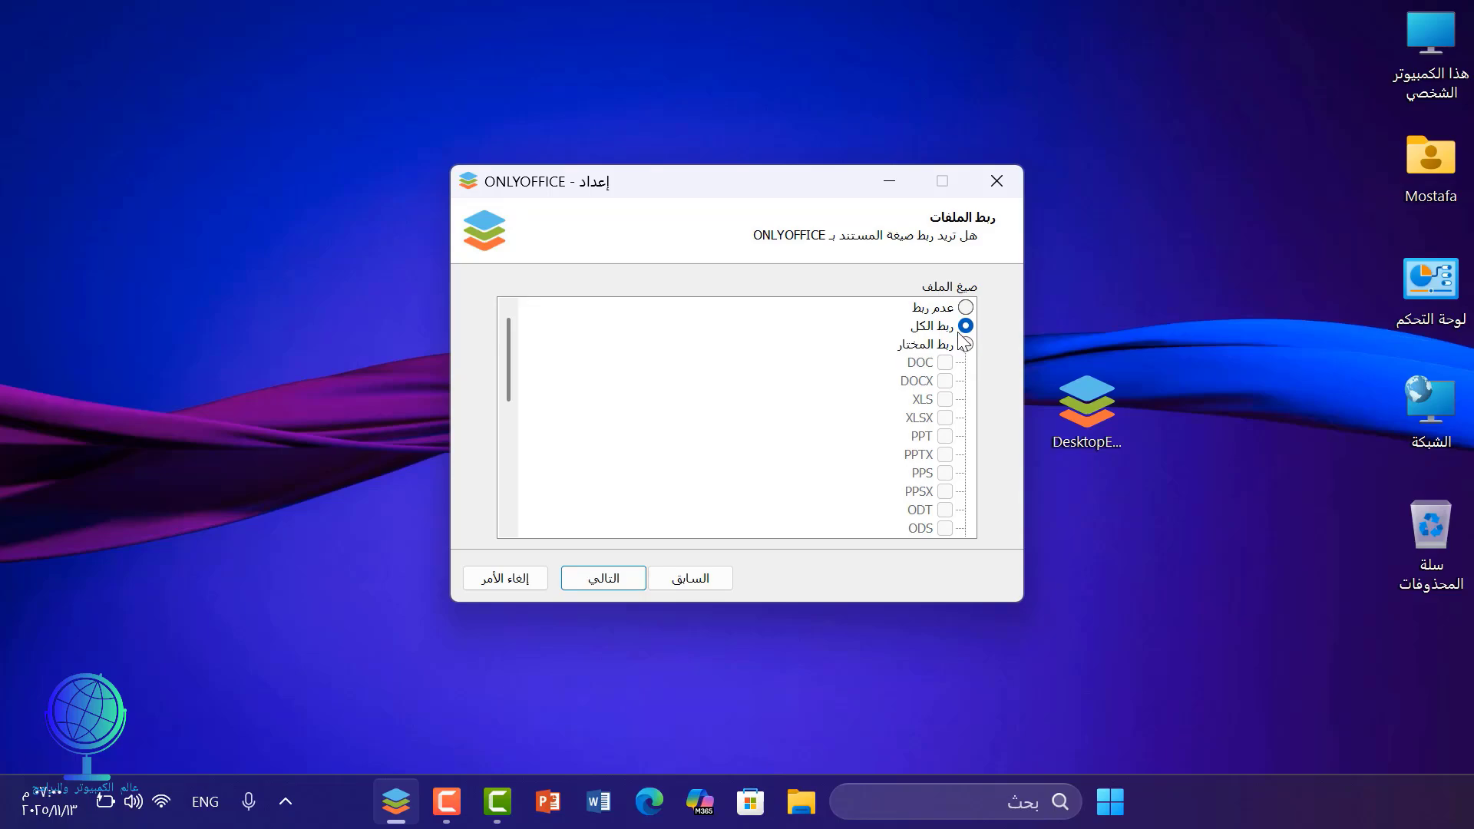
{"action": "left_click", "coordinate": [616, 583]}
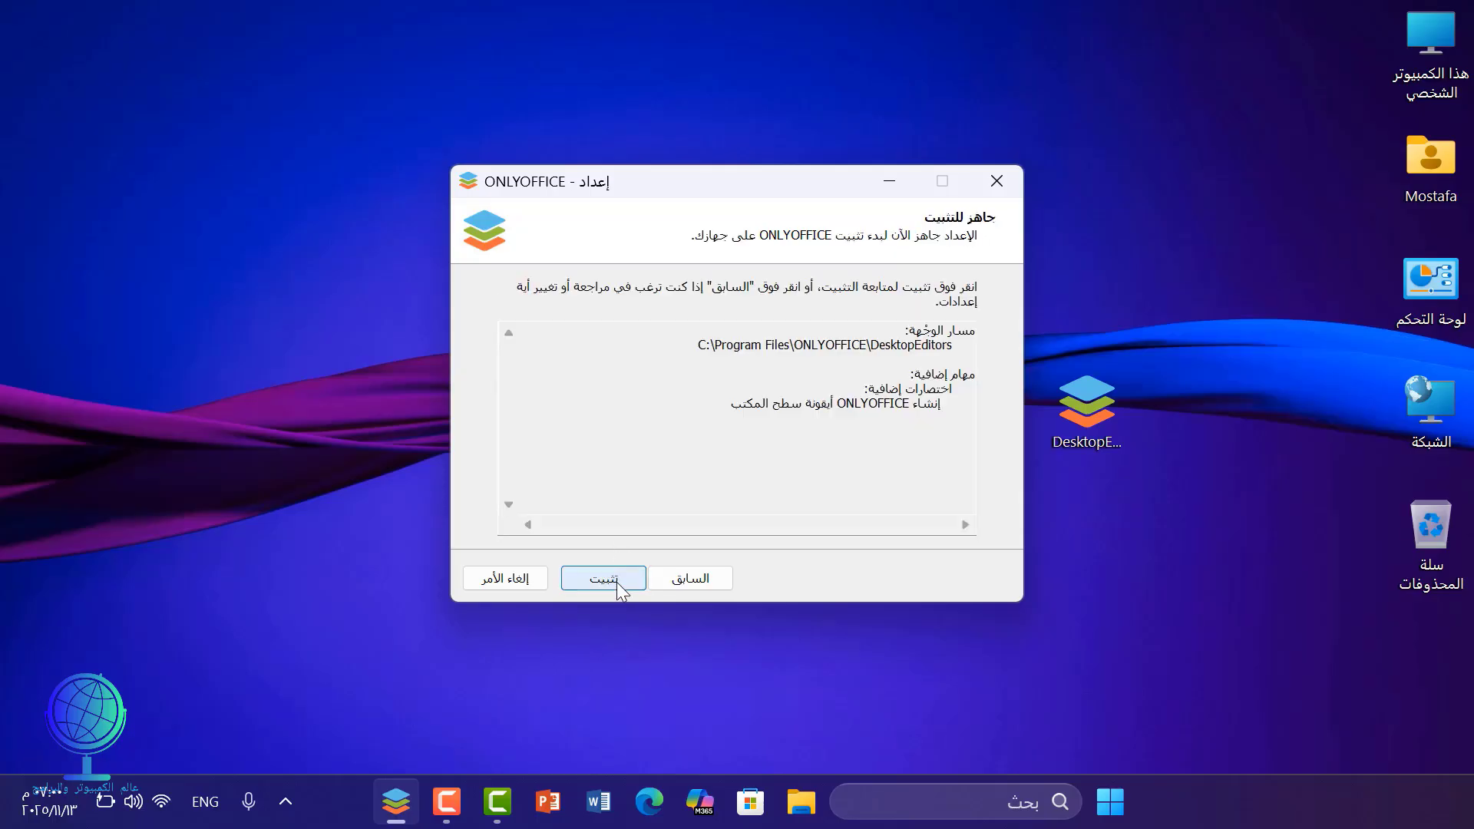
{"action": "left_click", "coordinate": [615, 582]}
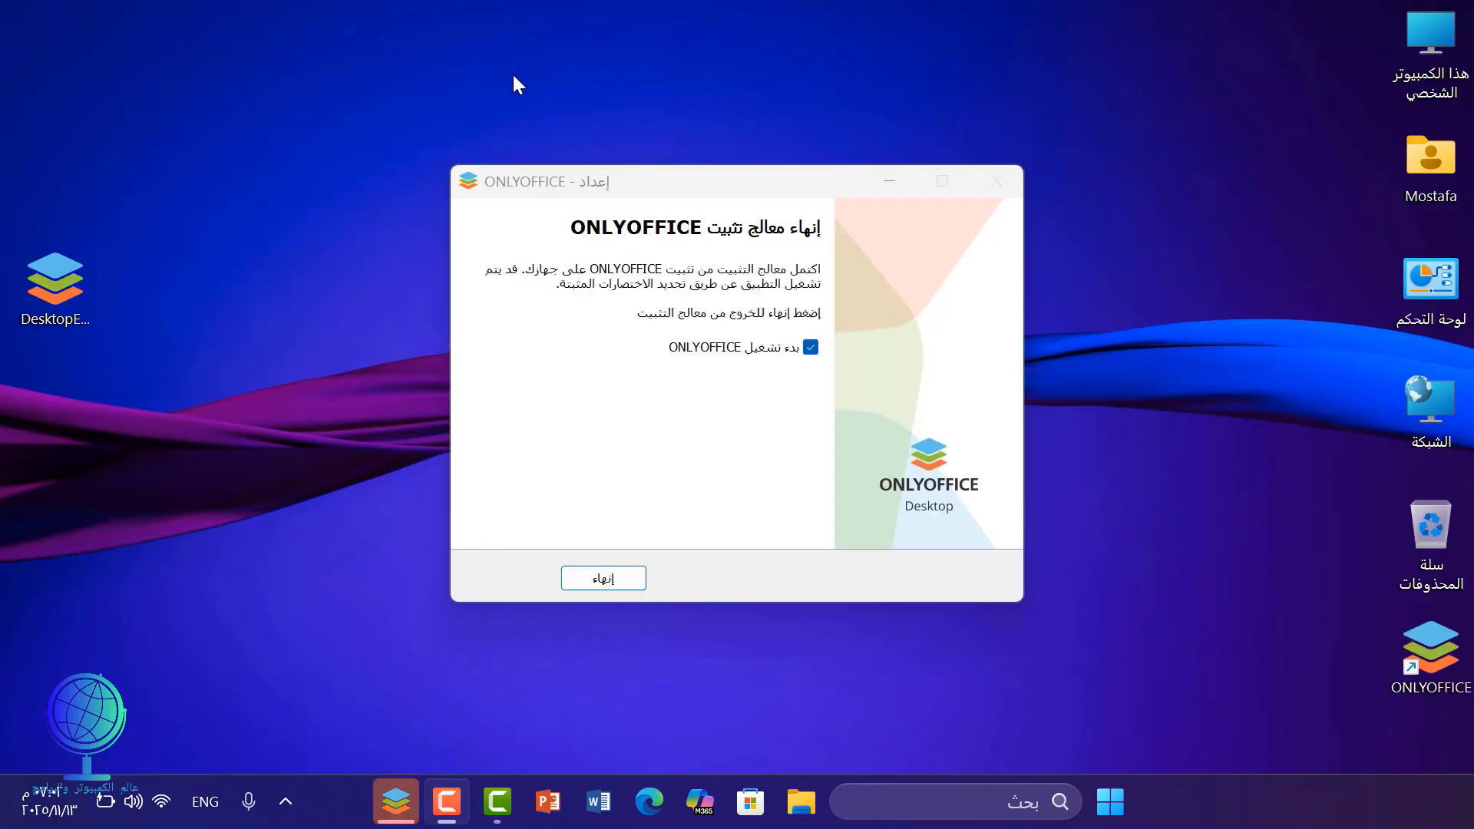
Finish the setup wizard with automatic launch turned off, and open ONLYOFFICE from its desktop shortcut.
{"action": "left_click", "coordinate": [811, 346]}
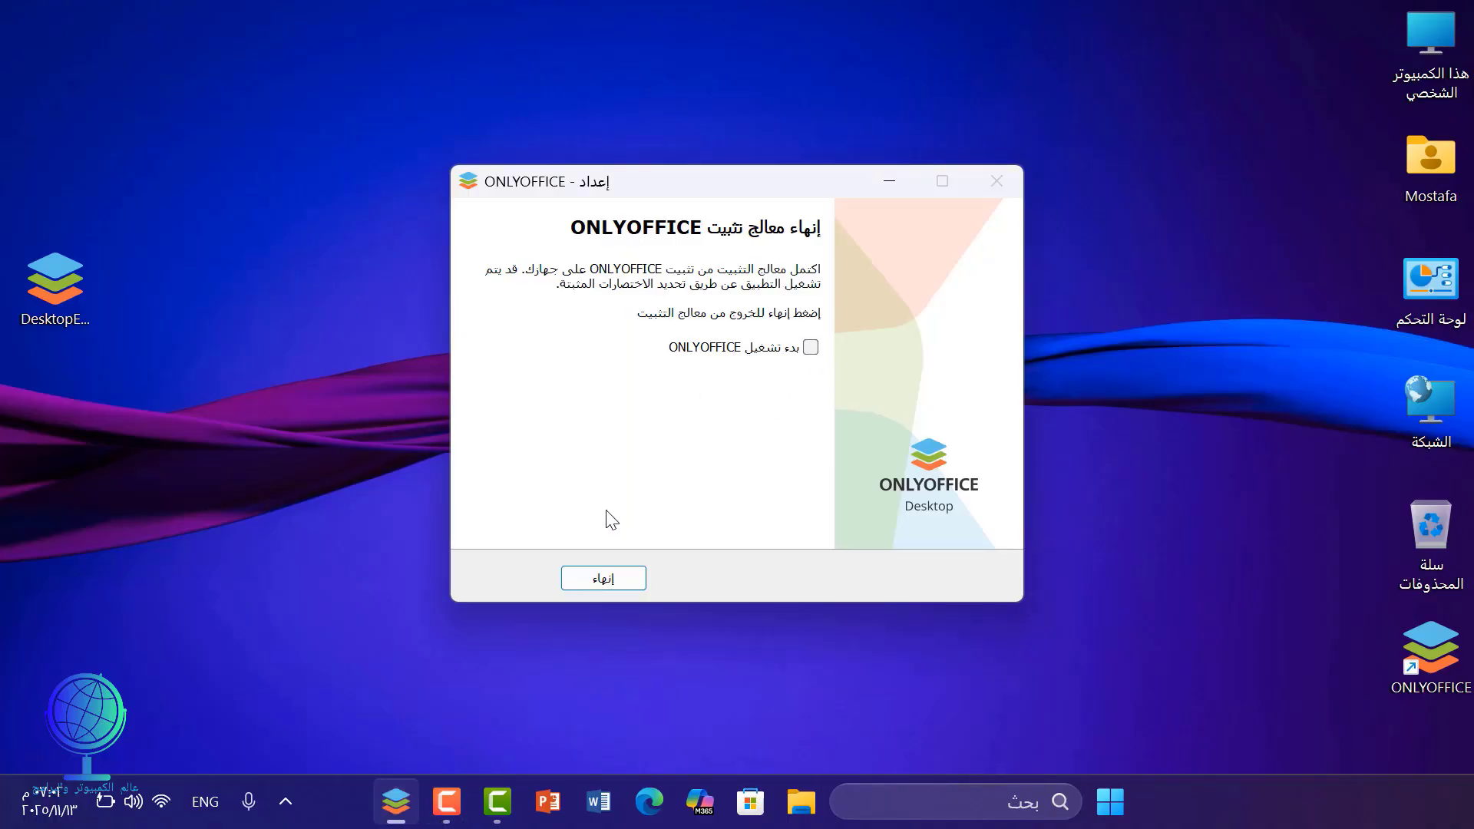
{"action": "left_click", "coordinate": [603, 581]}
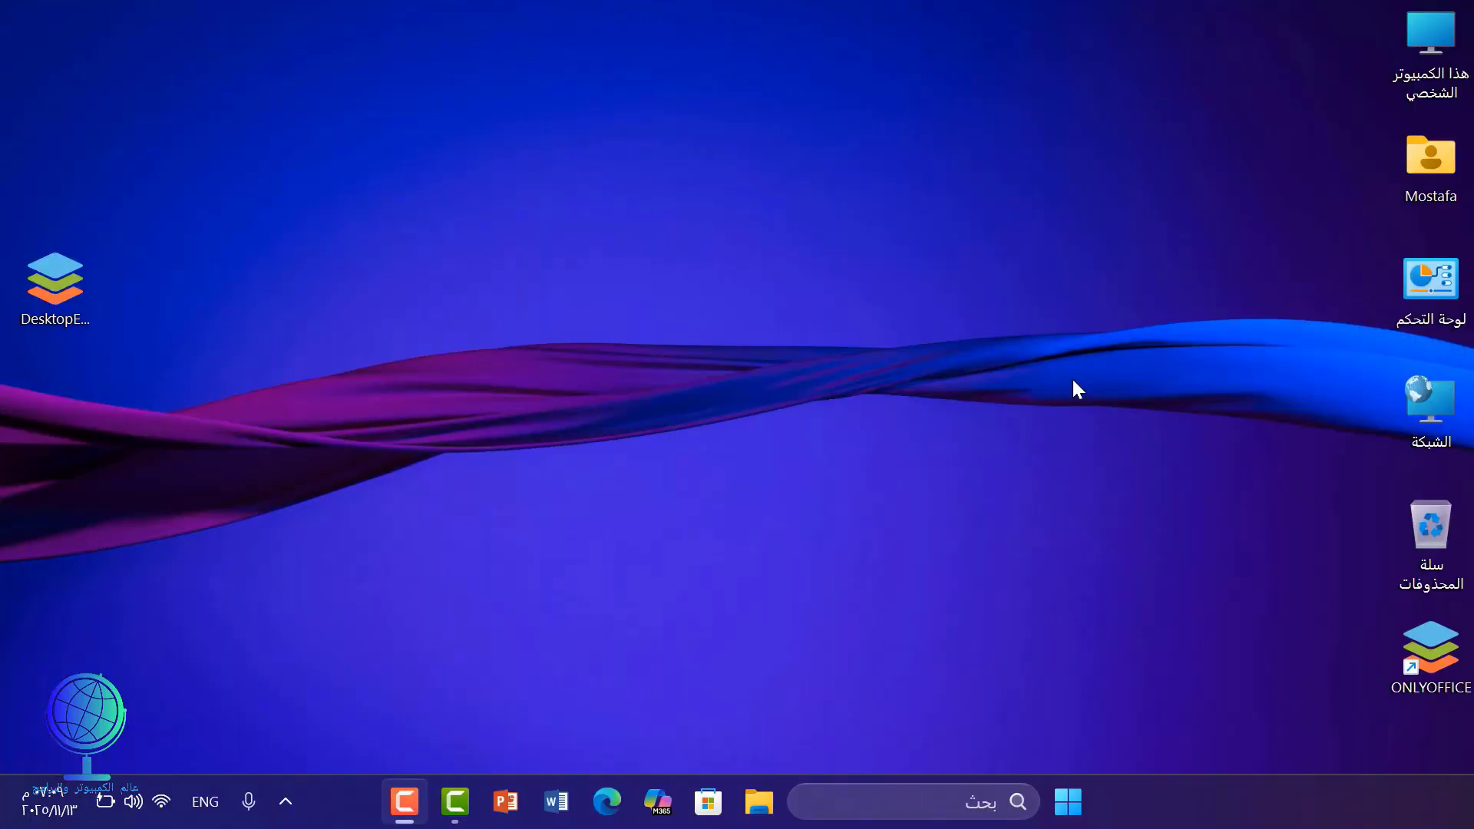
{"action": "double_click", "coordinate": [1435, 653]}
Examine the ONLYOFFICE program folder in the Windows Start menu's app list, then close the folder.
{"action": "left_click", "coordinate": [1067, 802]}
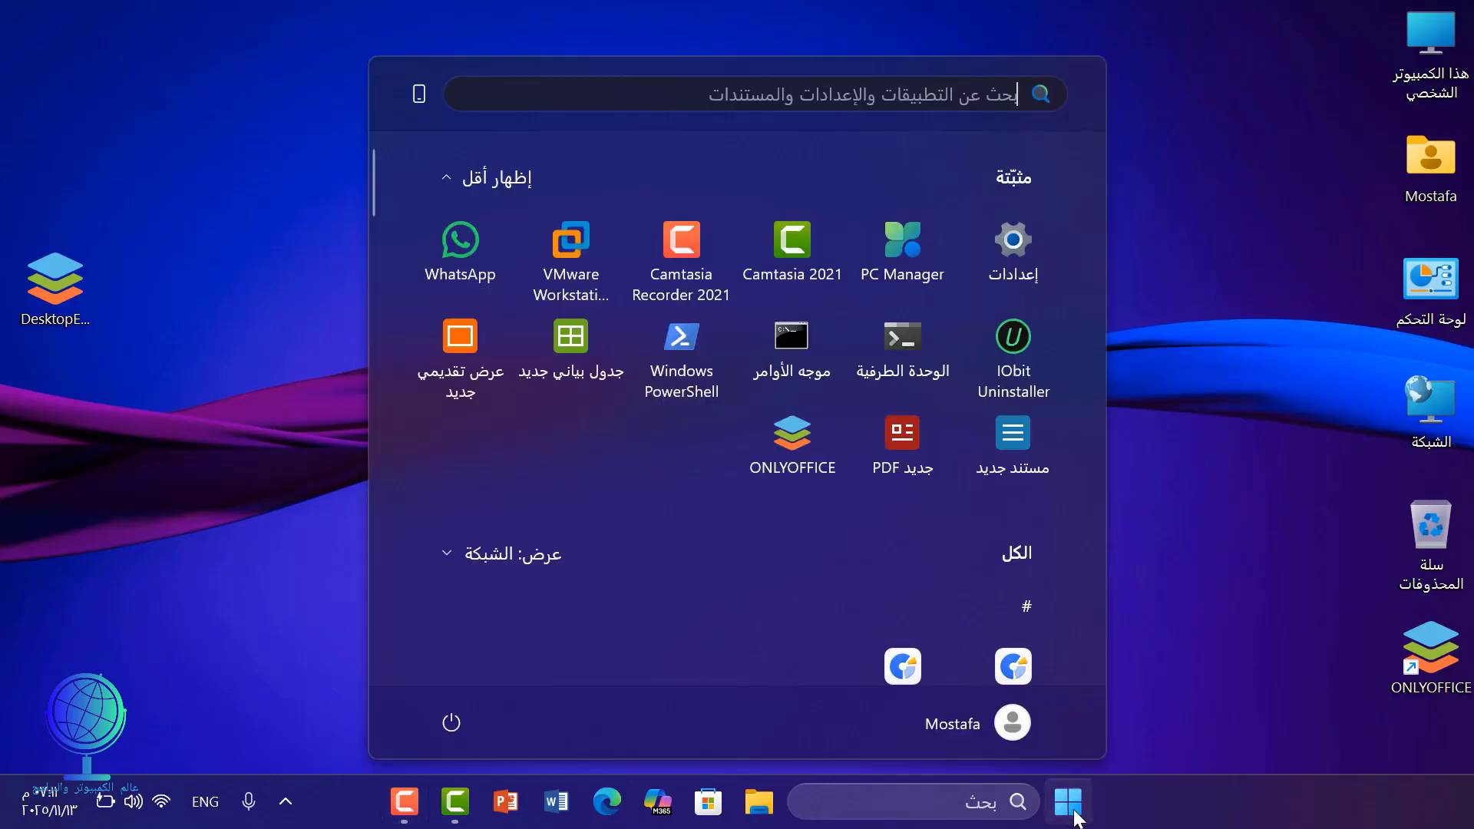
{"action": "scroll", "coordinate": [768, 522], "scroll_direction": "down", "scroll_amount": 7}
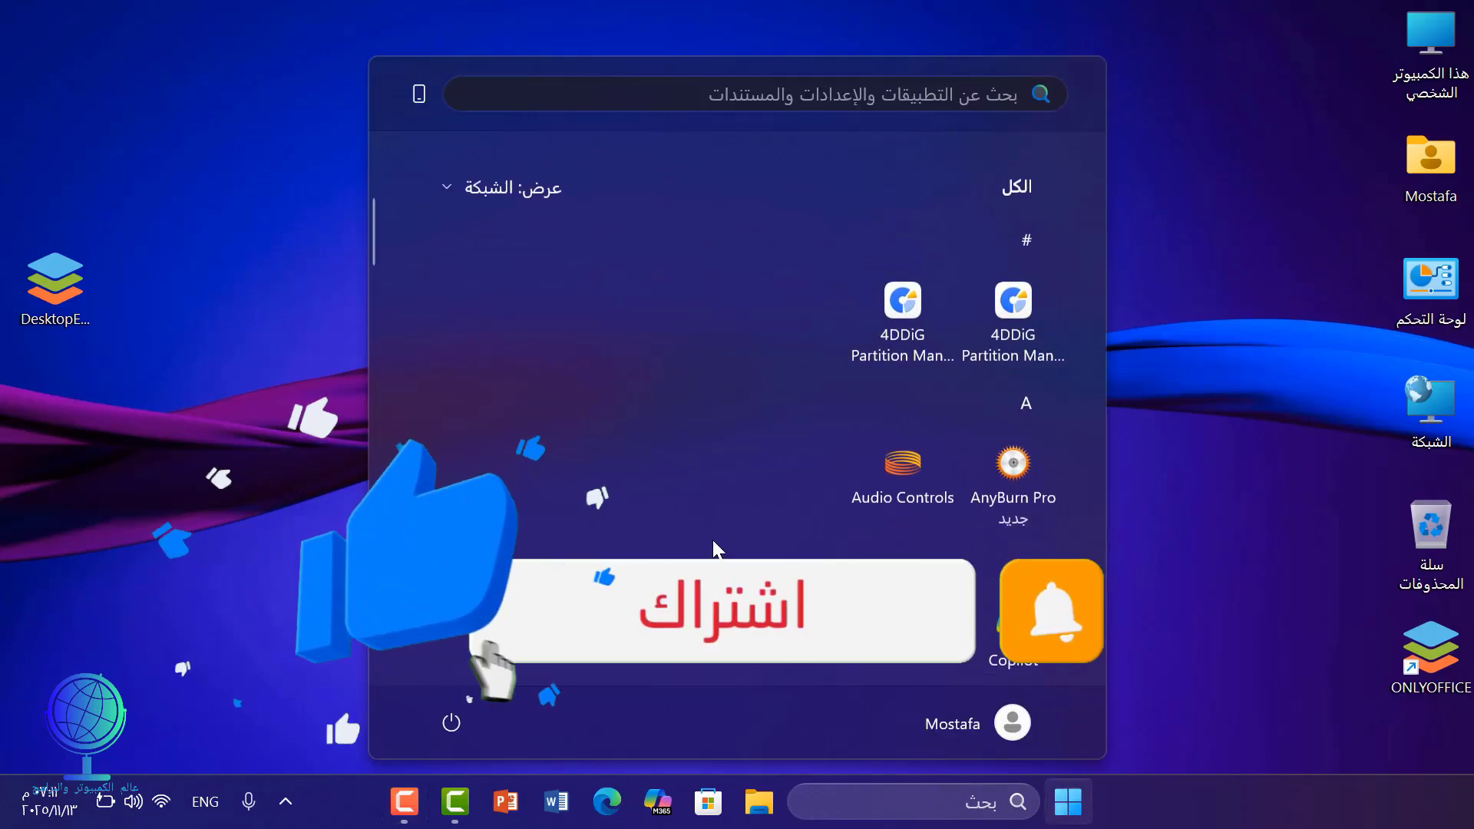
{"action": "scroll", "coordinate": [778, 453], "scroll_direction": "down", "scroll_amount": 8}
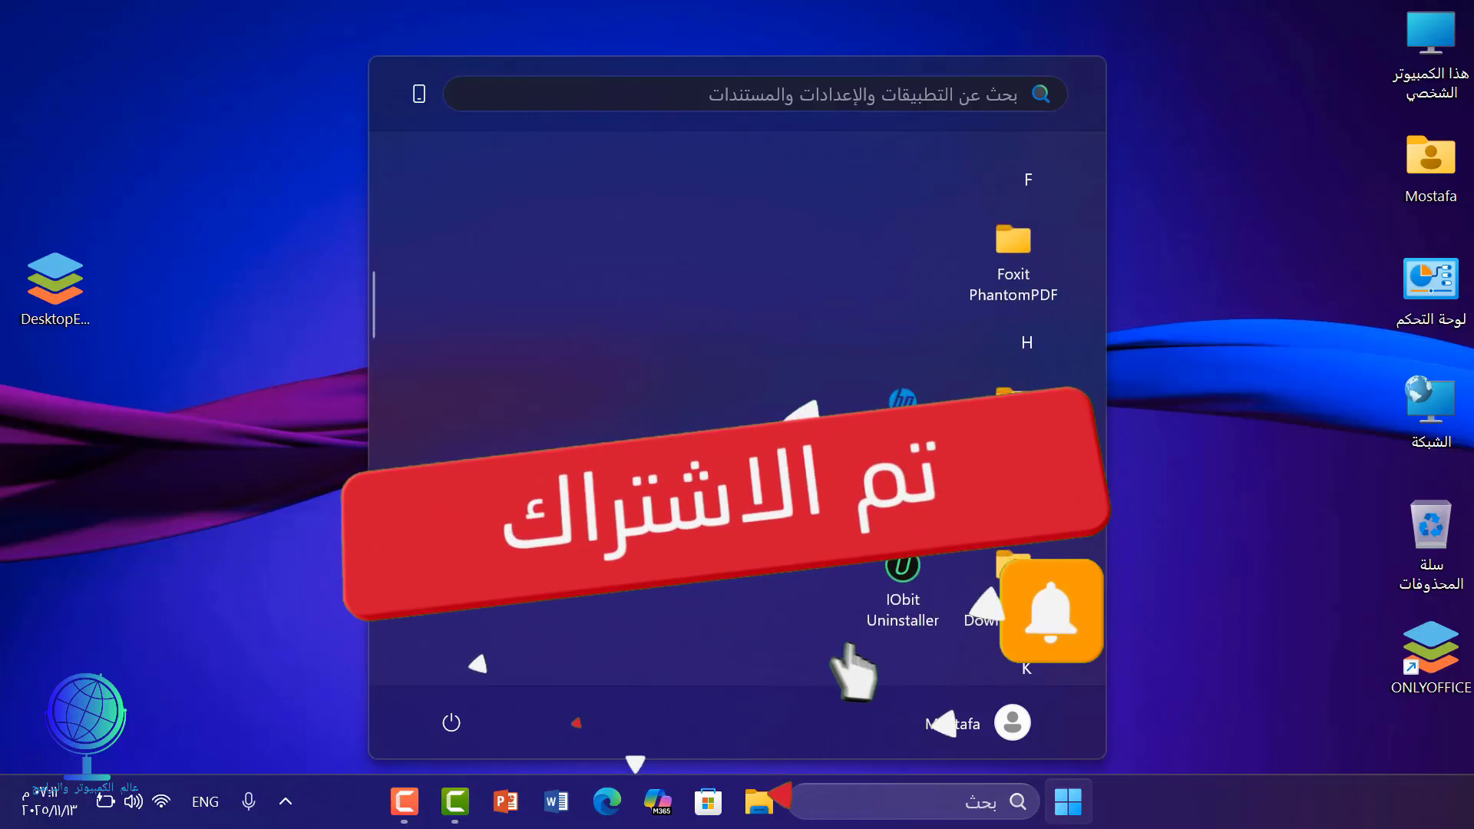
{"action": "scroll", "coordinate": [781, 447], "scroll_direction": "down", "scroll_amount": 3}
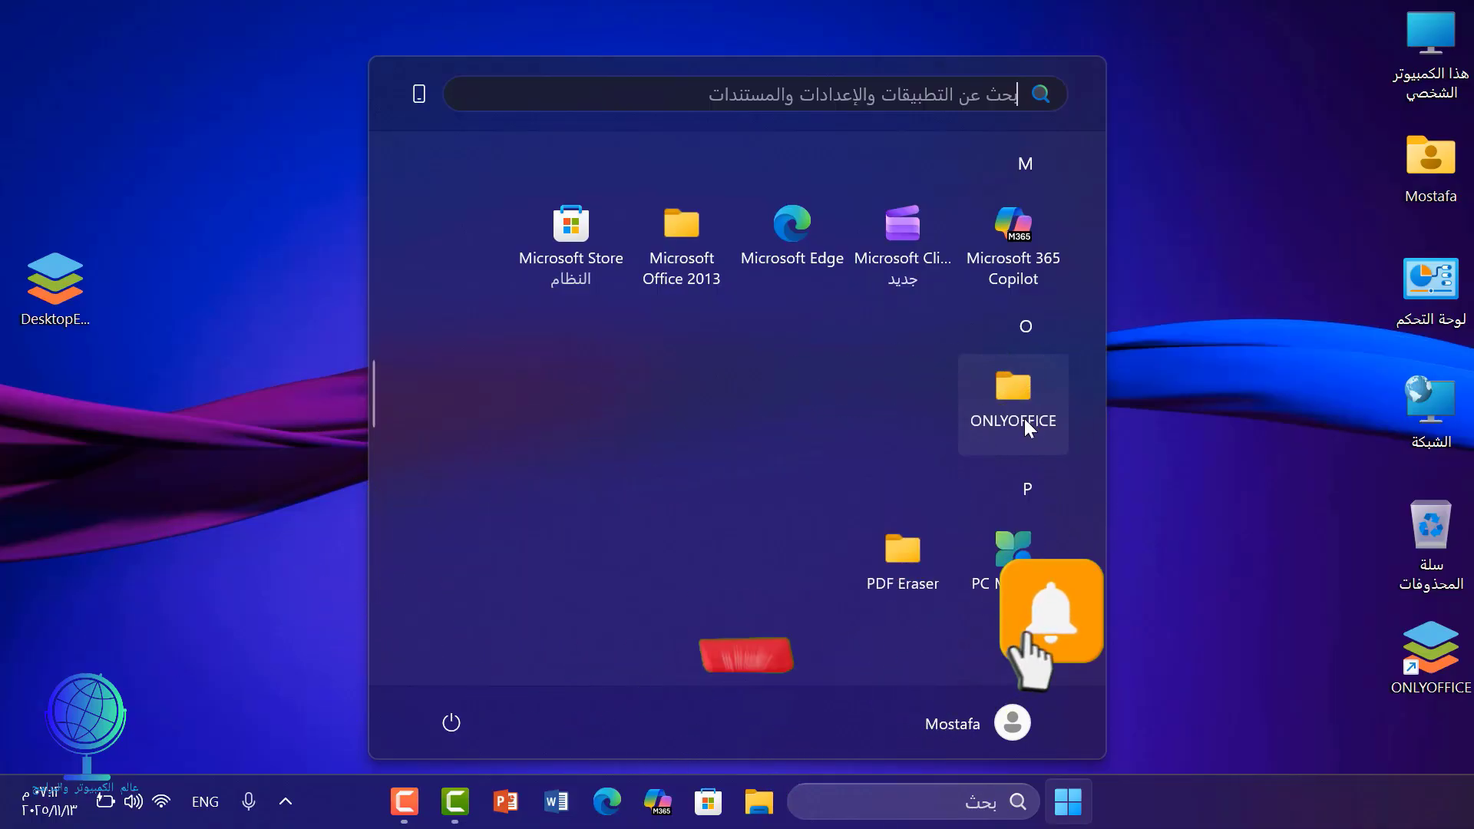
{"action": "left_click", "coordinate": [1024, 420]}
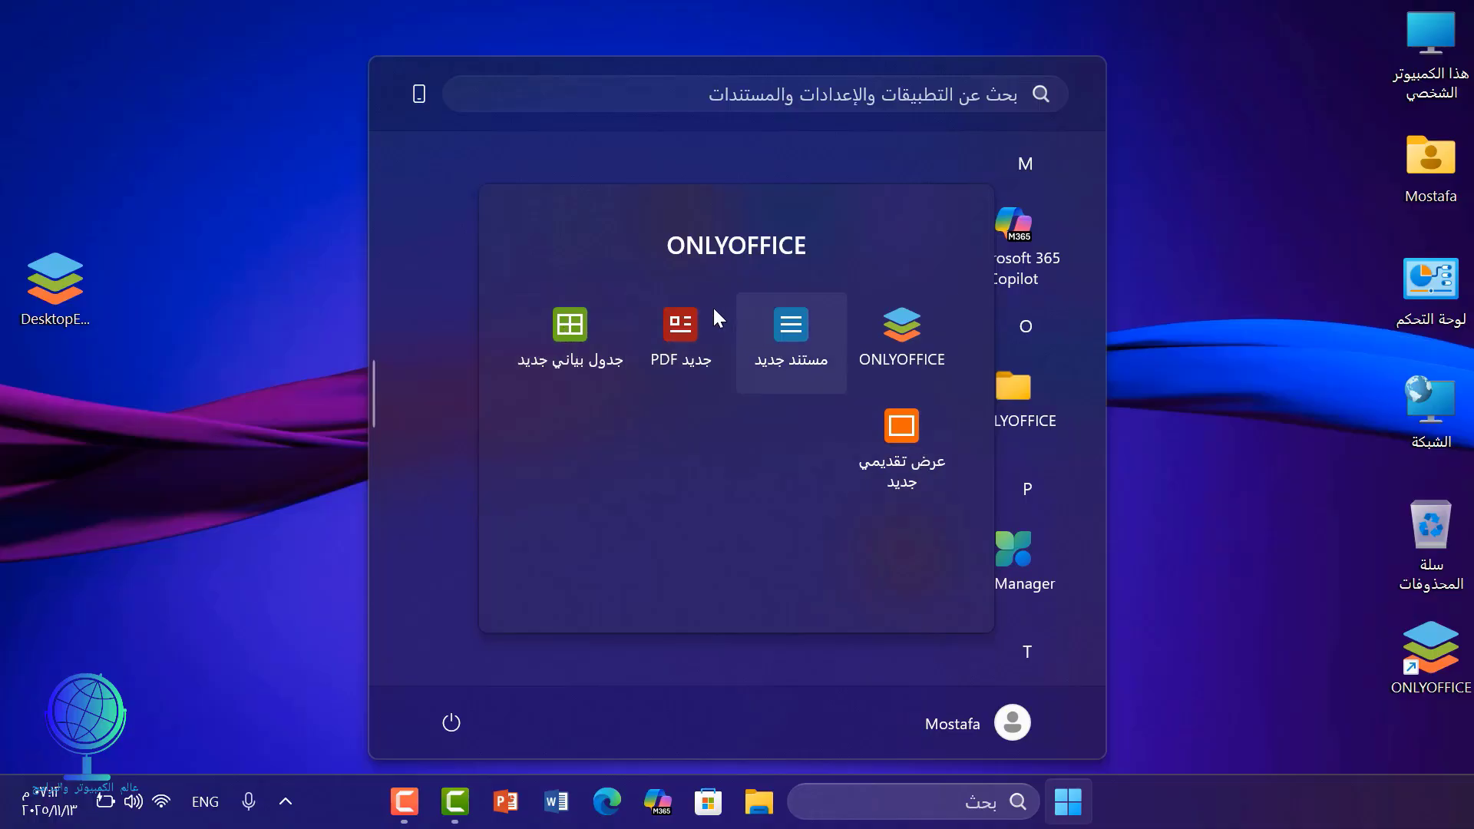
{"action": "left_click", "coordinate": [404, 435]}
Keep the Start menu's full app list in grid view (الشبكة) and look through the pinned and listed apps.
{"action": "scroll", "coordinate": [407, 428], "scroll_direction": "up", "scroll_amount": 5}
{"action": "scroll", "coordinate": [407, 440], "scroll_direction": "up", "scroll_amount": 10}
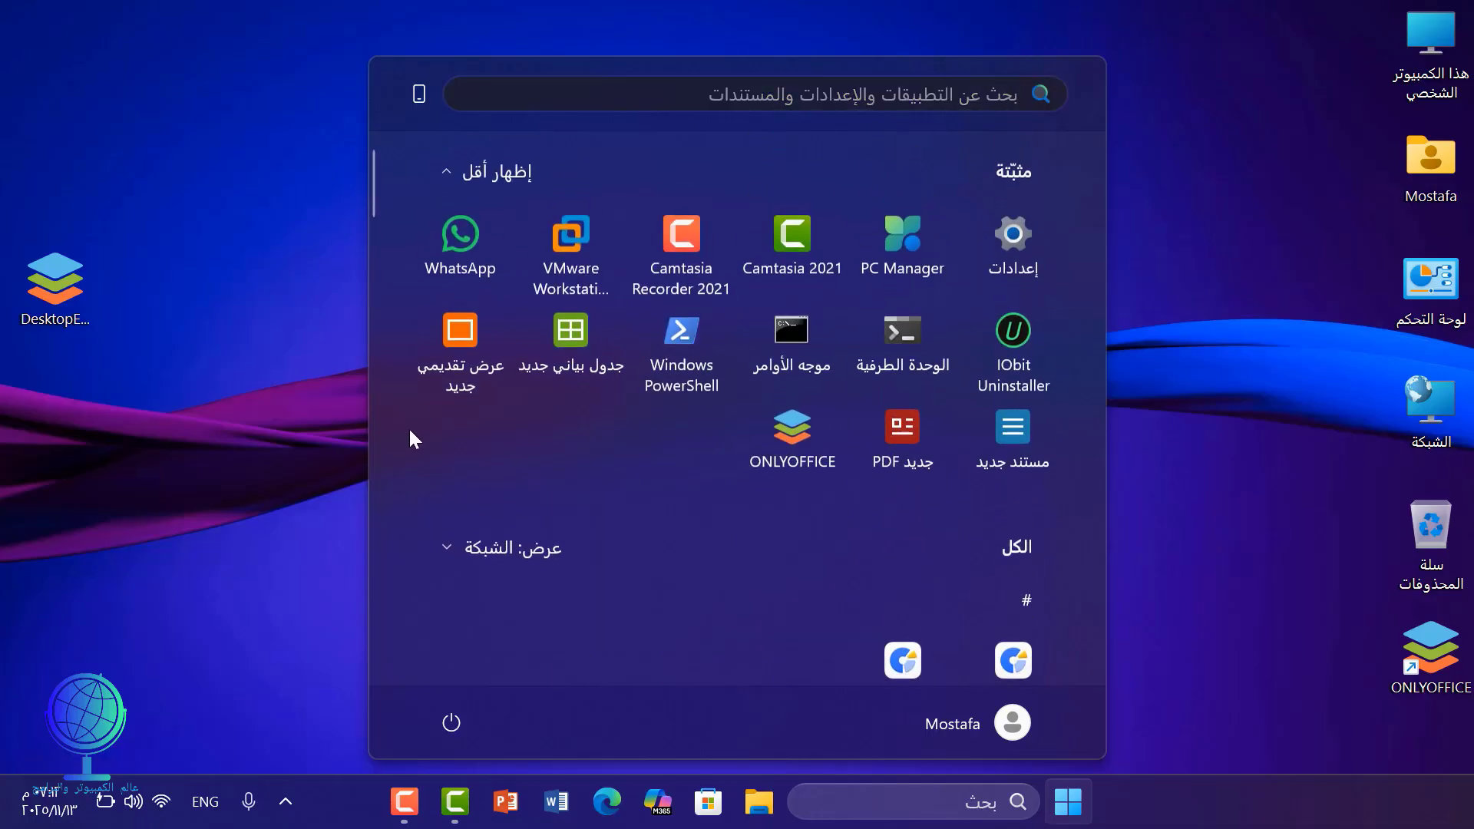
{"action": "left_click", "coordinate": [490, 553]}
{"action": "left_click", "coordinate": [492, 607]}
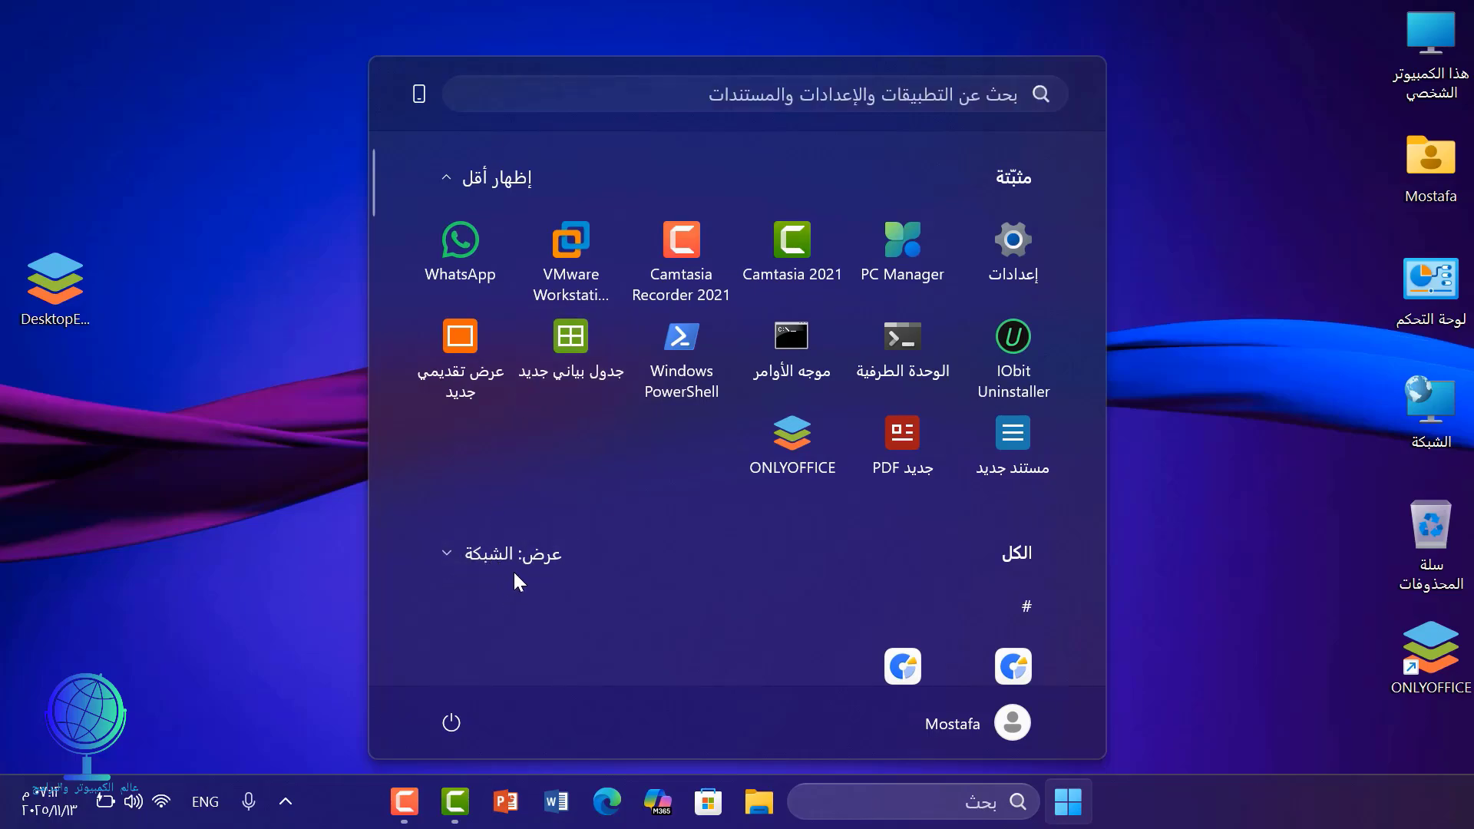
{"action": "scroll", "coordinate": [611, 491], "scroll_direction": "down", "scroll_amount": 2}
{"action": "scroll", "coordinate": [611, 491], "scroll_direction": "down", "scroll_amount": 3}
{"action": "scroll", "coordinate": [611, 492], "scroll_direction": "up", "scroll_amount": 5}
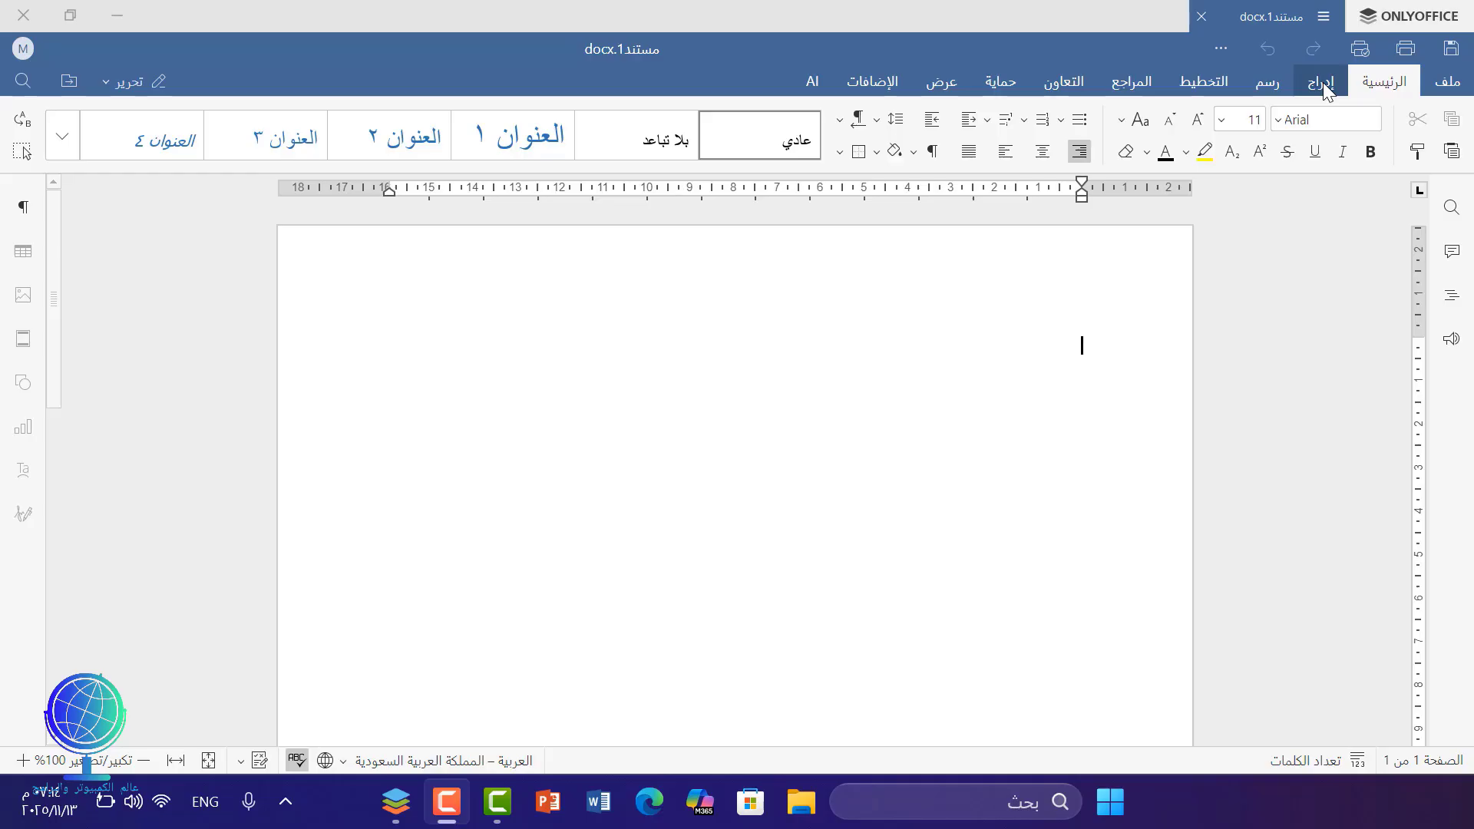
In the blank ONLYOFFICE document, examine the Insert, Draw, Layout, References, Collaboration, Protection, View, Plugins and AI tools, and return to the Home tools.
{"action": "left_click", "coordinate": [1324, 86]}
{"action": "left_click", "coordinate": [1268, 88]}
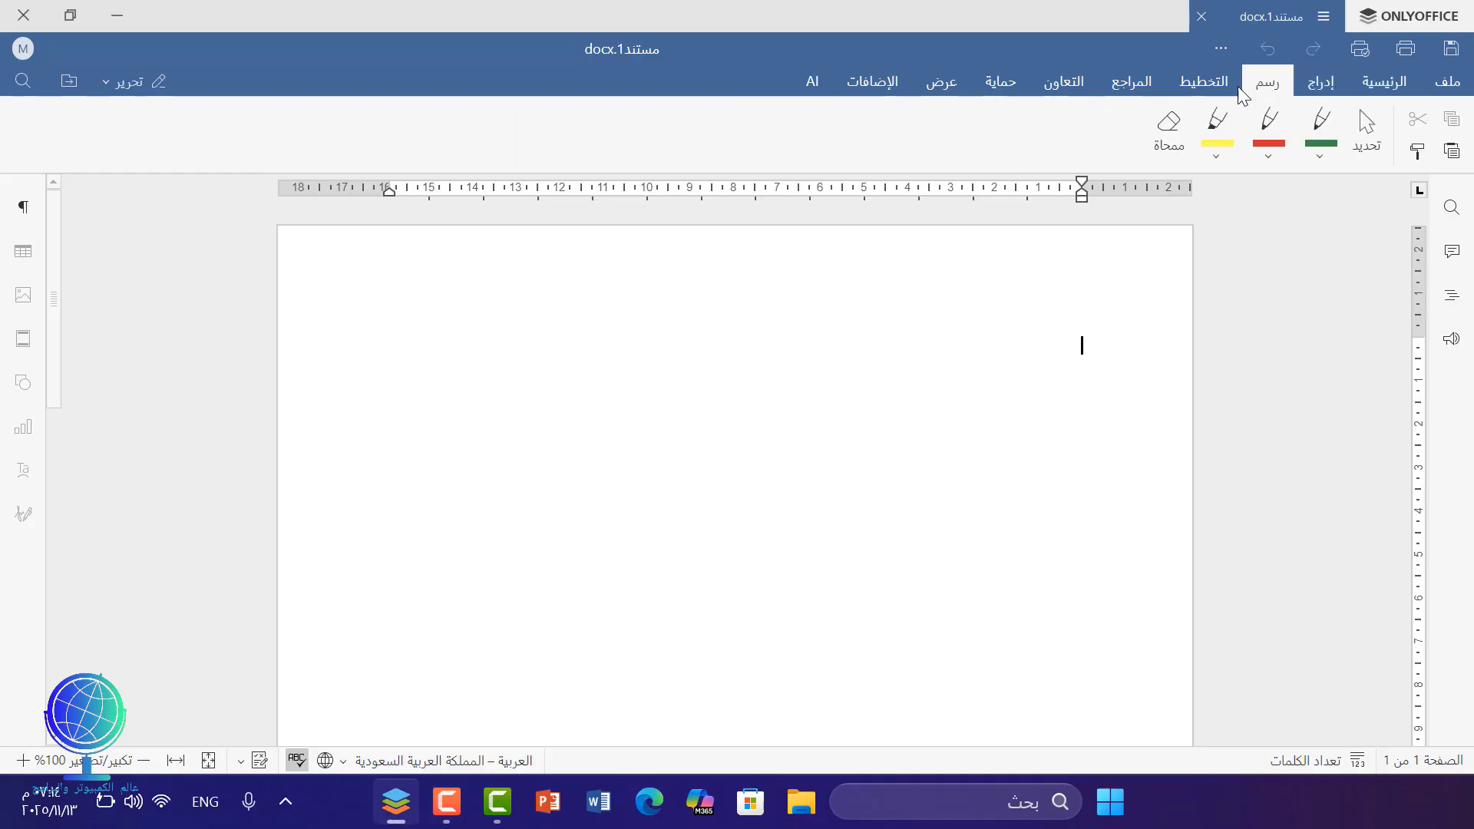
{"action": "left_click", "coordinate": [1223, 86]}
{"action": "left_click", "coordinate": [1135, 92]}
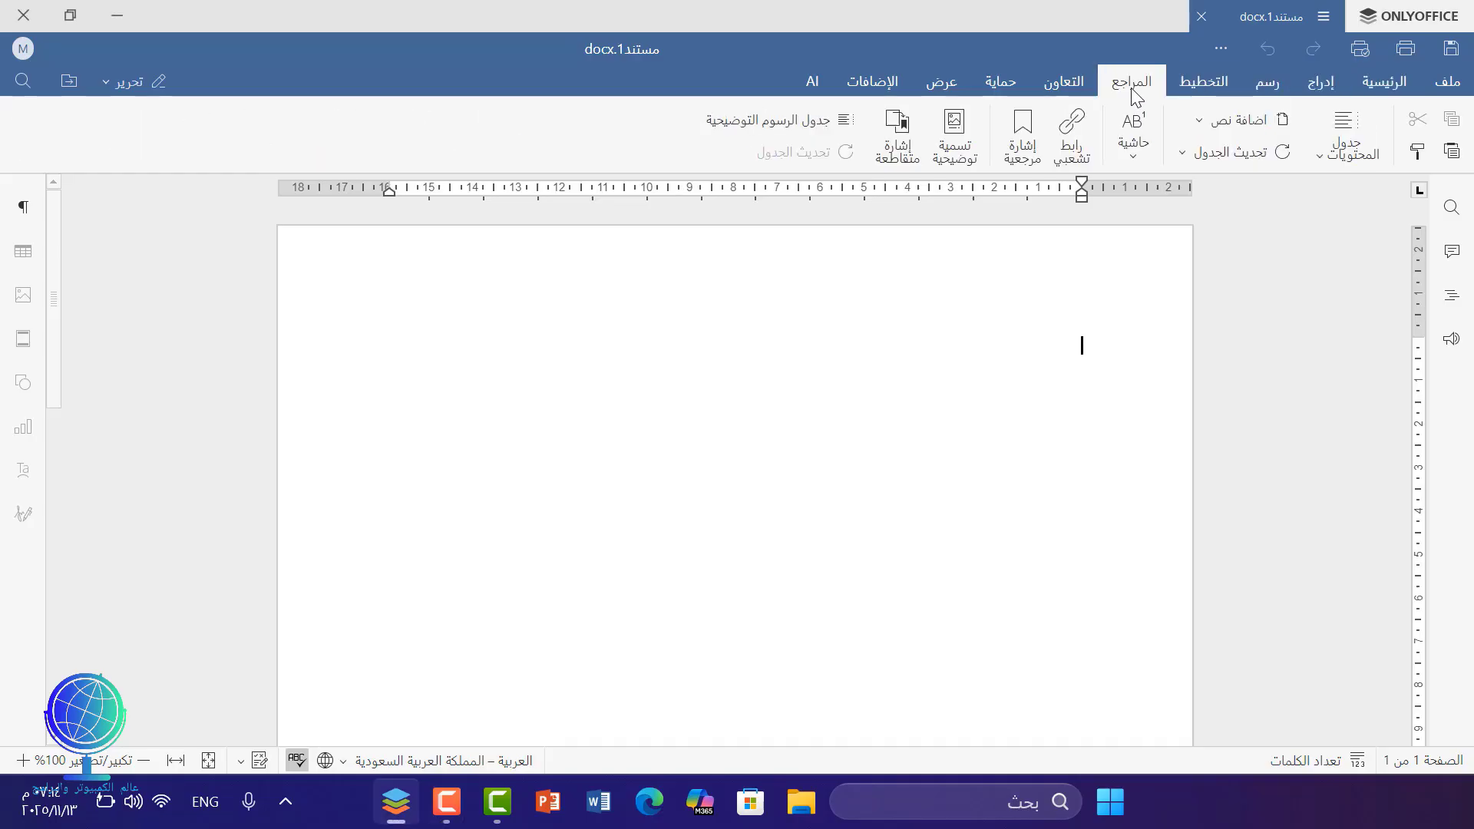
{"action": "left_click", "coordinate": [1075, 86]}
{"action": "left_click", "coordinate": [991, 86]}
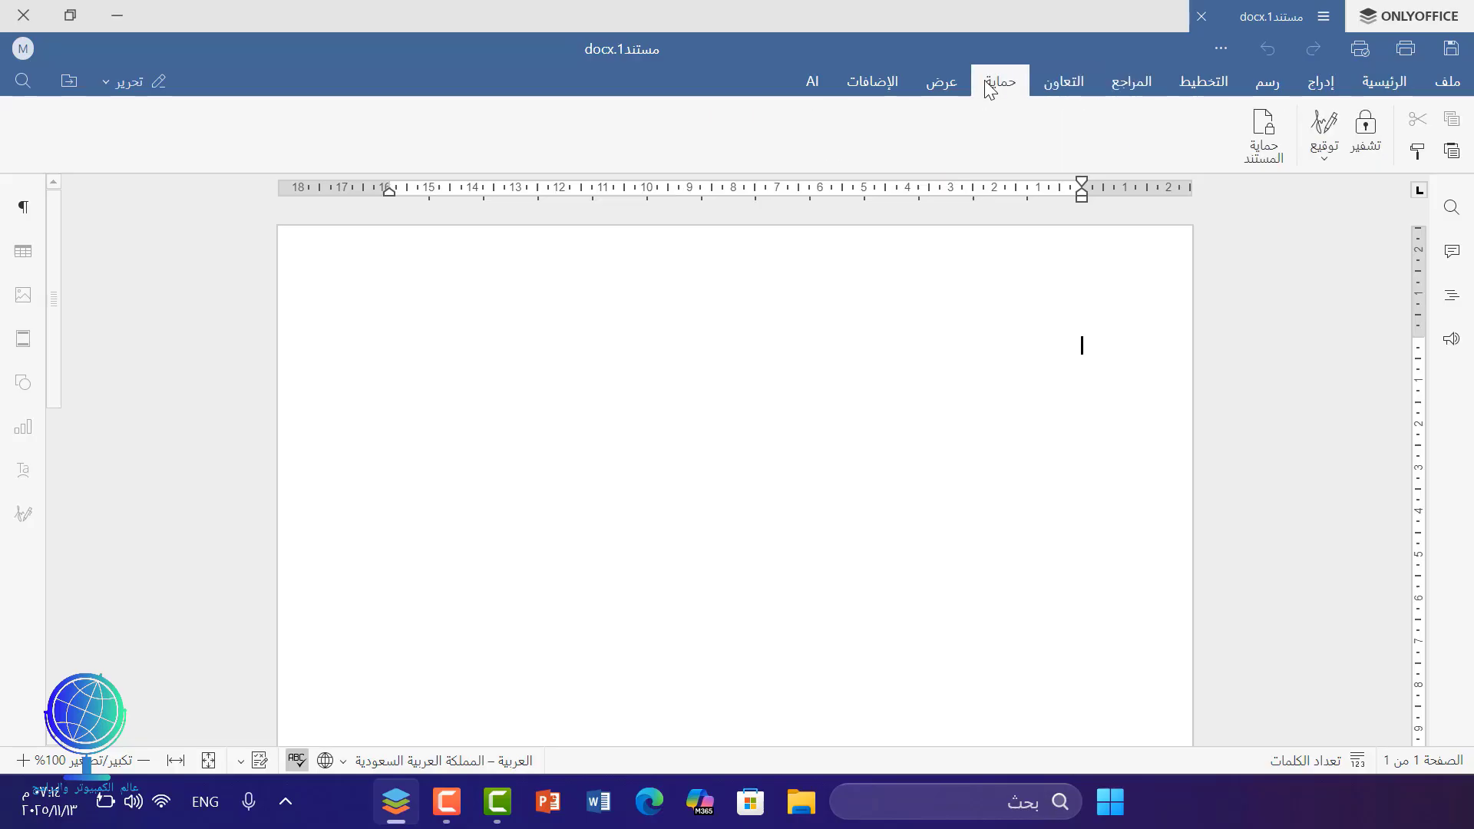
{"action": "left_click", "coordinate": [929, 81]}
{"action": "left_click", "coordinate": [883, 83]}
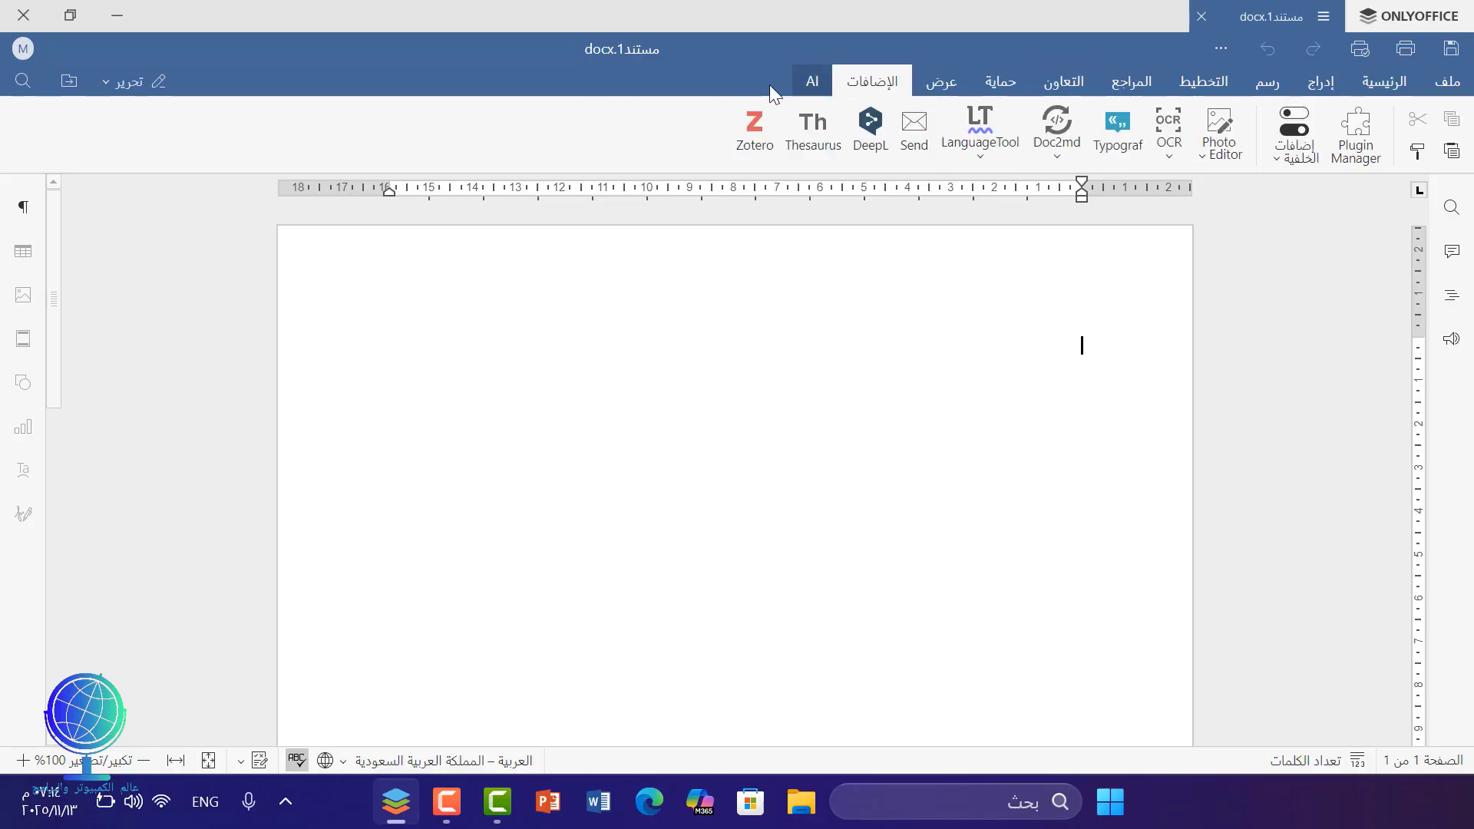
{"action": "left_click", "coordinate": [813, 80]}
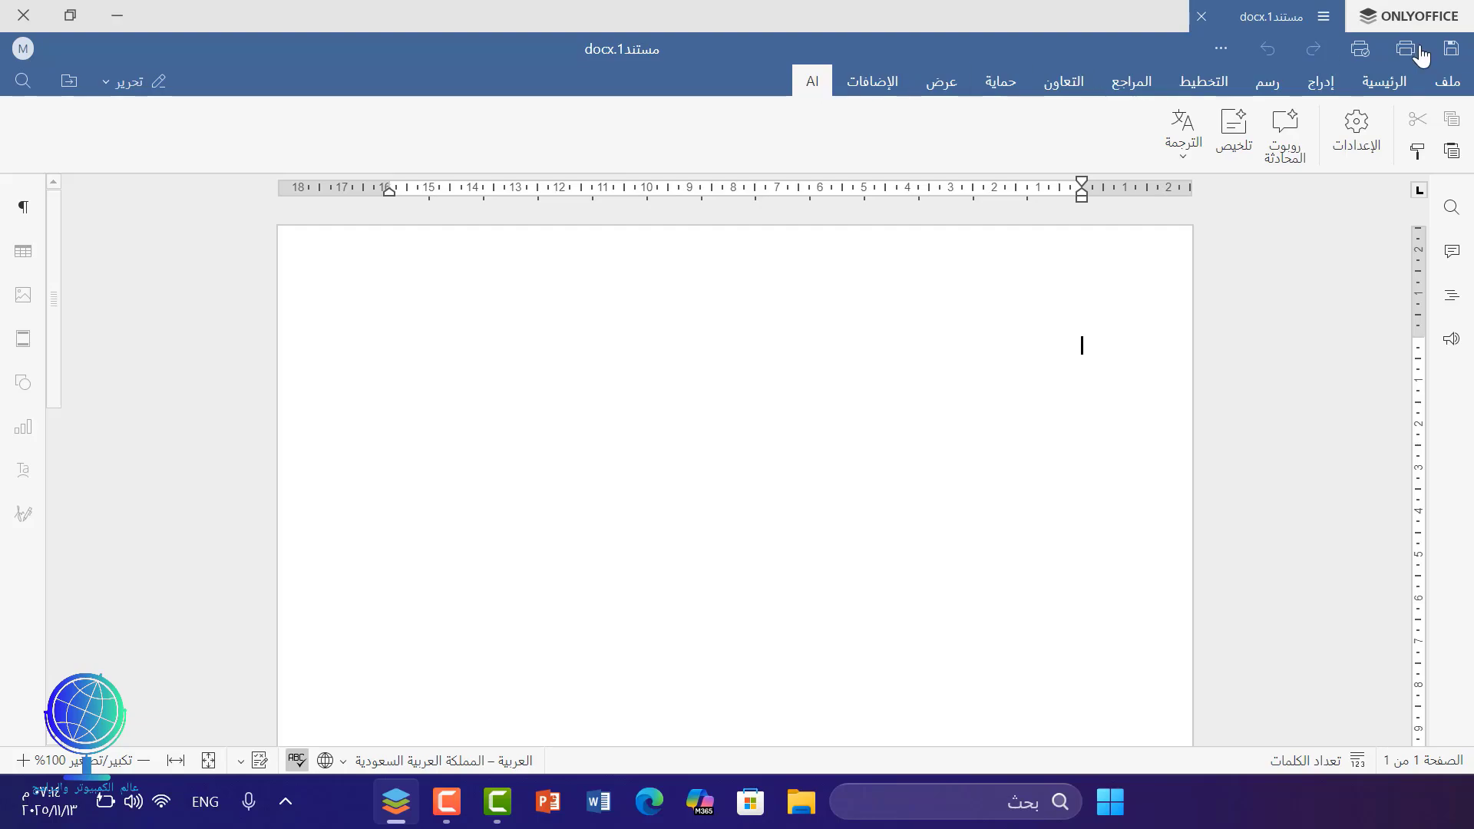
{"action": "left_click", "coordinate": [1381, 82]}
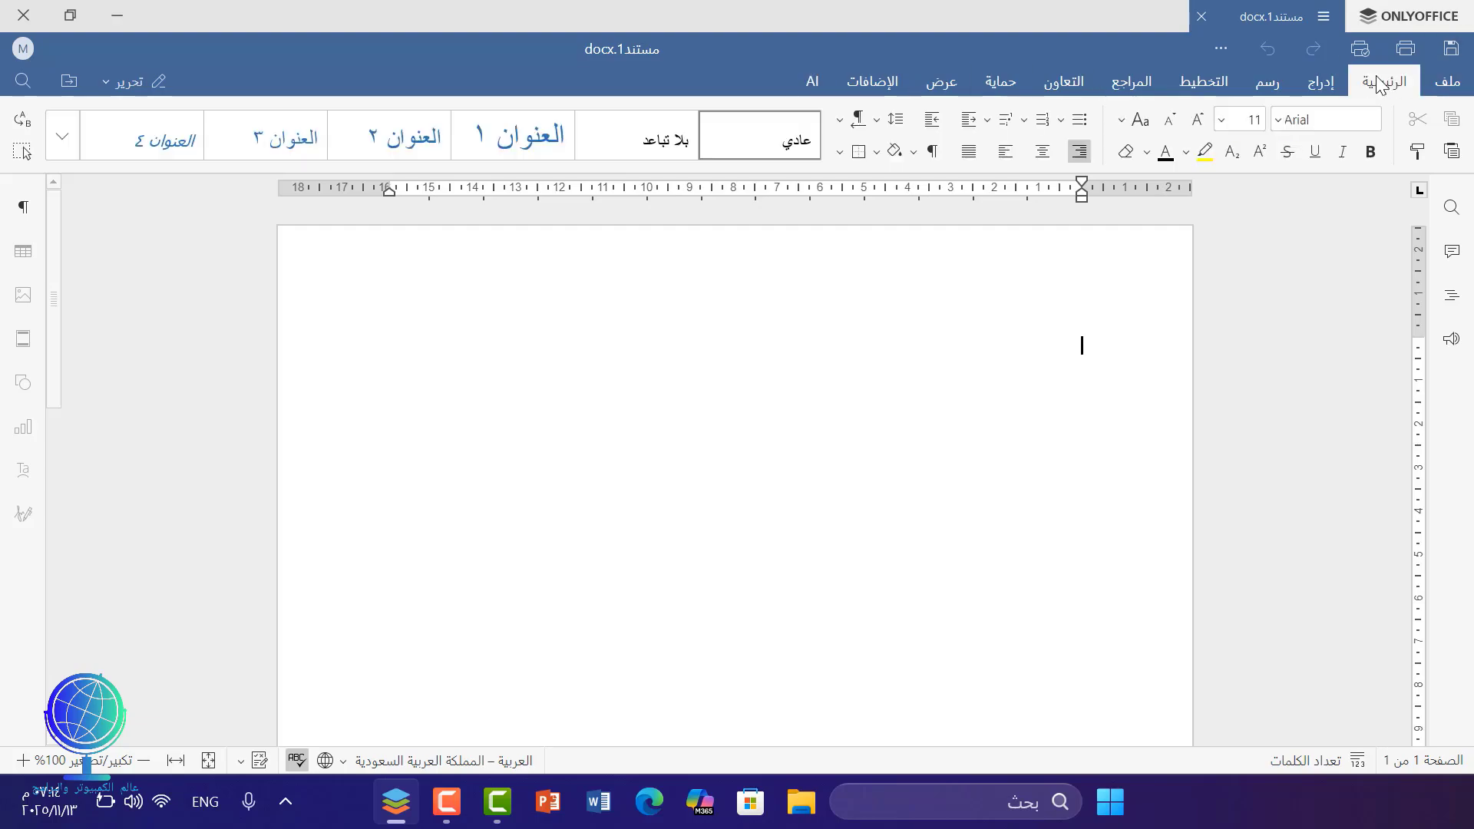
Look through the advanced settings, set the interface theme to classic light (فاتح كلاسيكي), and apply it.
{"action": "left_click", "coordinate": [1454, 89]}
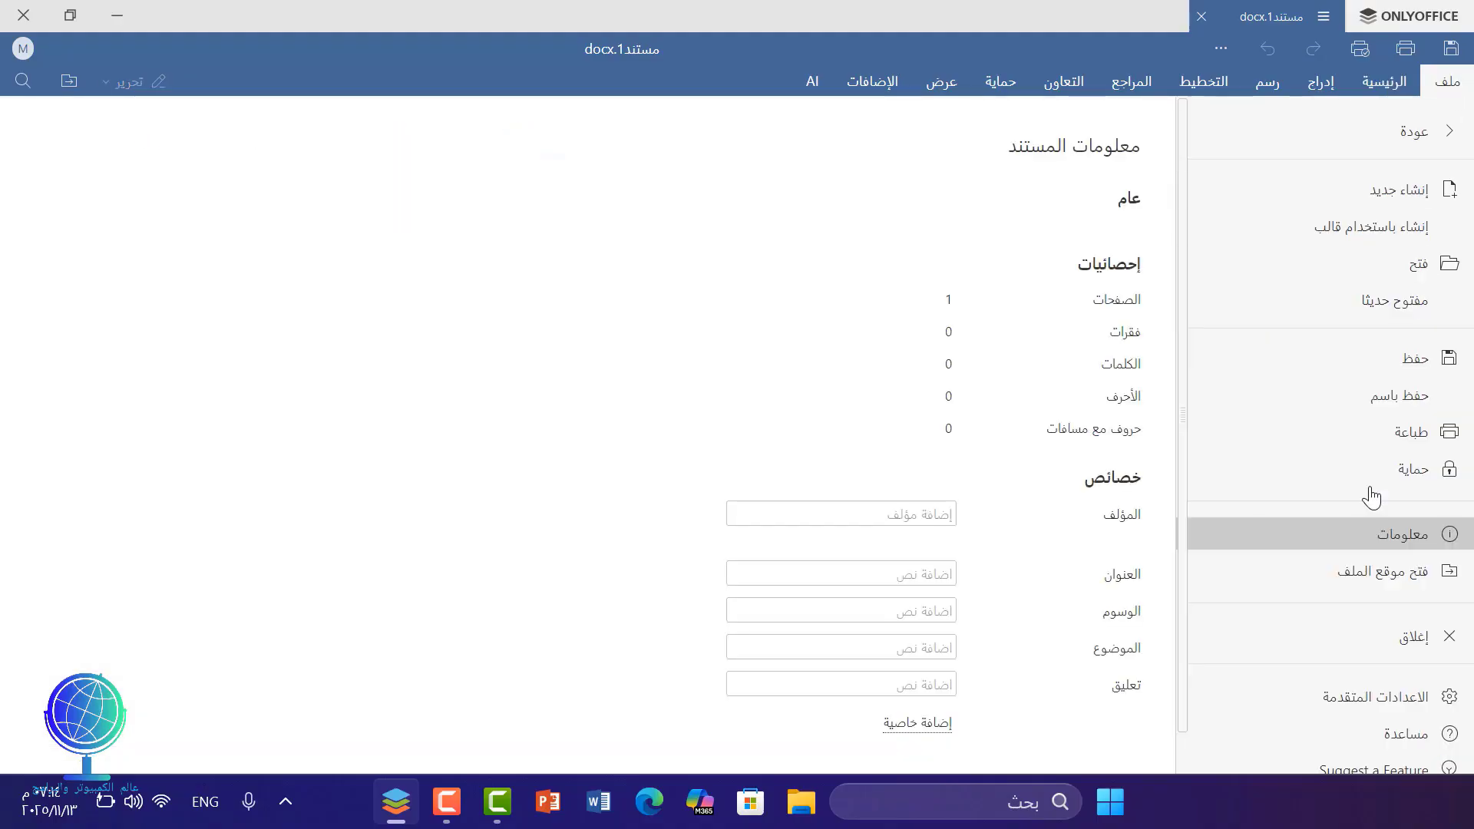
{"action": "scroll", "coordinate": [1362, 552], "scroll_direction": "down", "scroll_amount": 1}
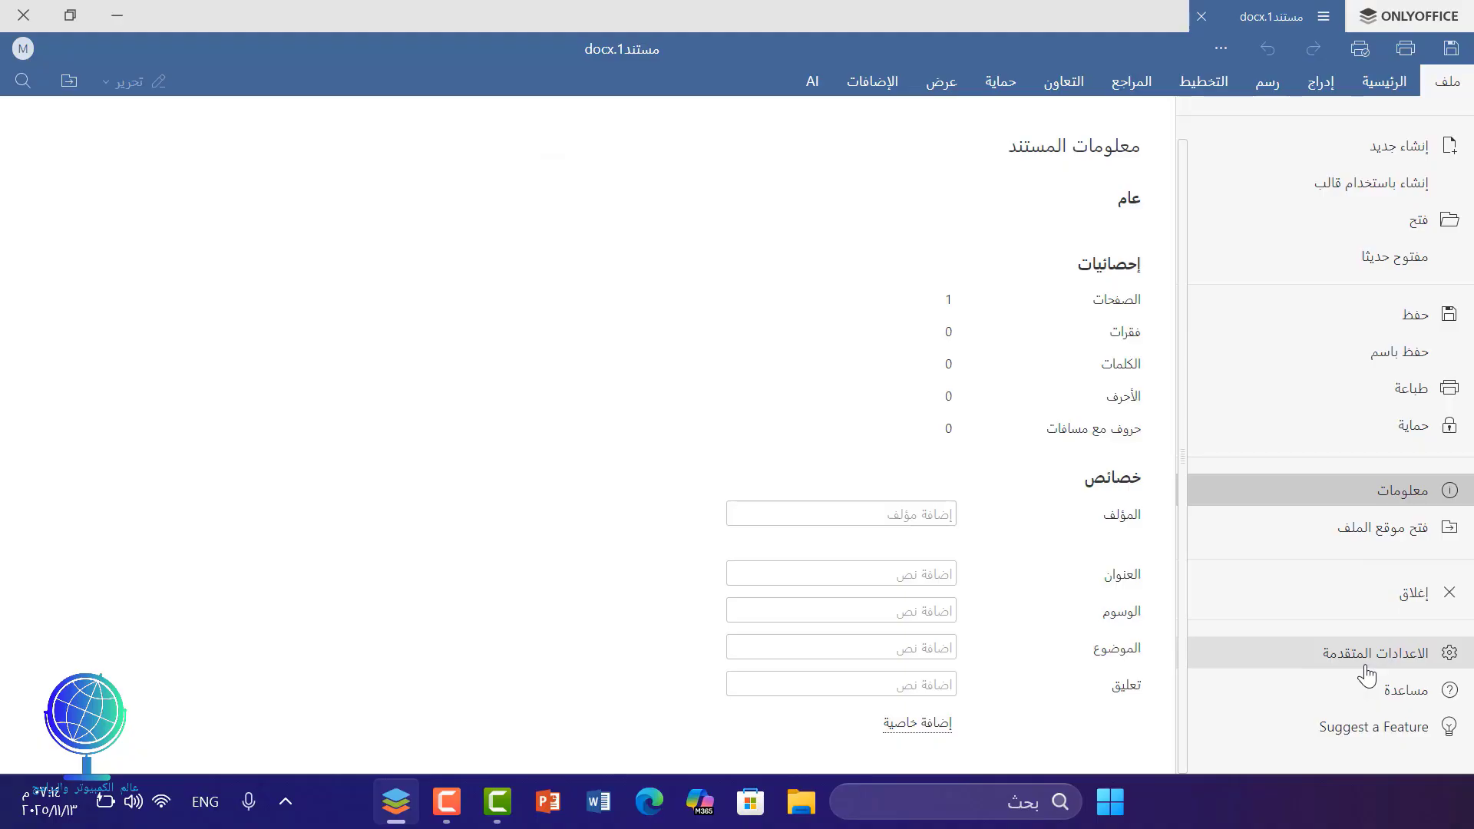
{"action": "left_click", "coordinate": [1342, 660]}
{"action": "scroll", "coordinate": [1024, 465], "scroll_direction": "down", "scroll_amount": 6}
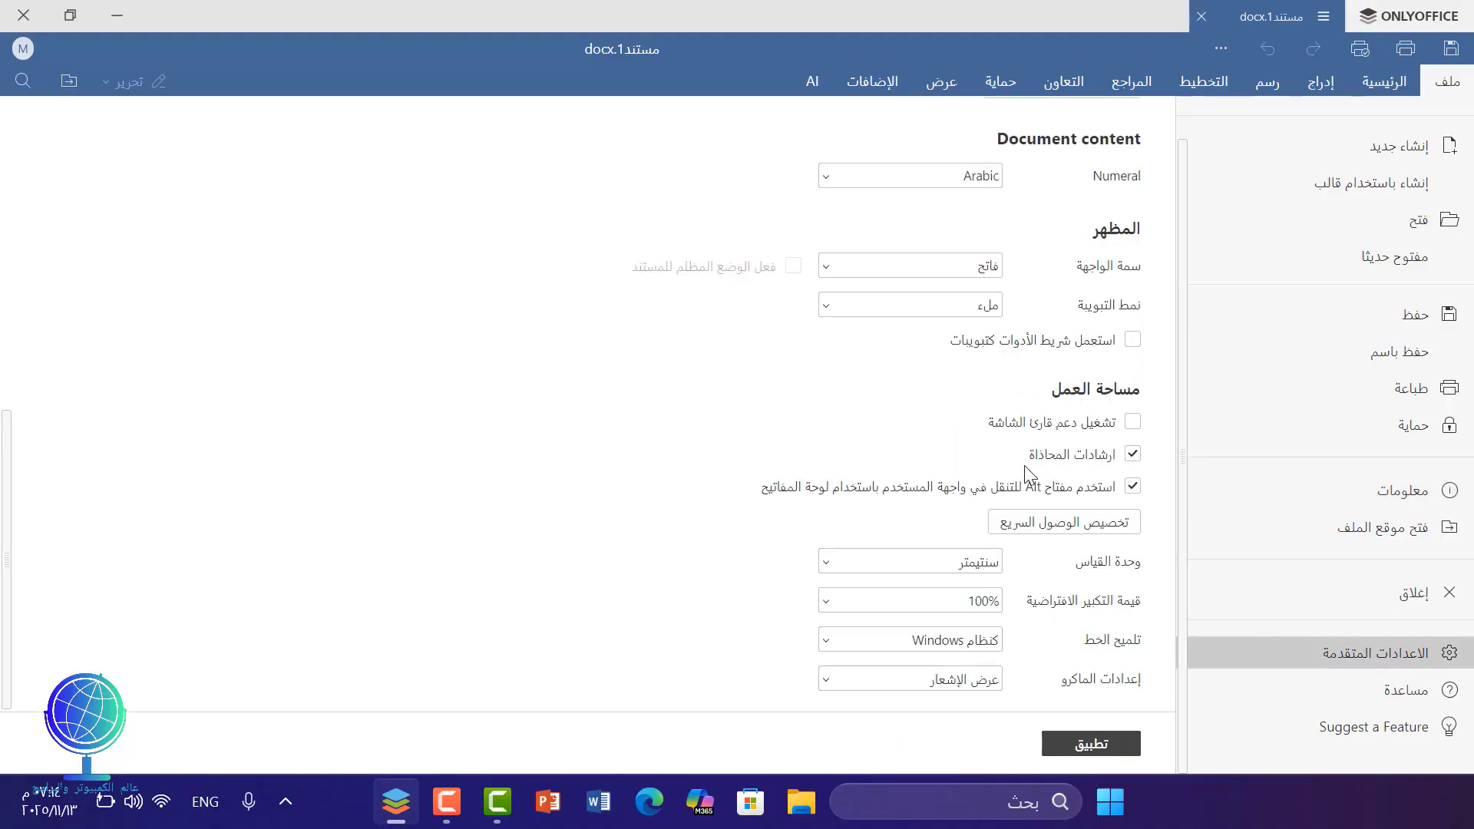
{"action": "scroll", "coordinate": [1024, 465], "scroll_direction": "up", "scroll_amount": 5}
{"action": "scroll", "coordinate": [1024, 467], "scroll_direction": "down", "scroll_amount": 5}
{"action": "left_click", "coordinate": [919, 267]}
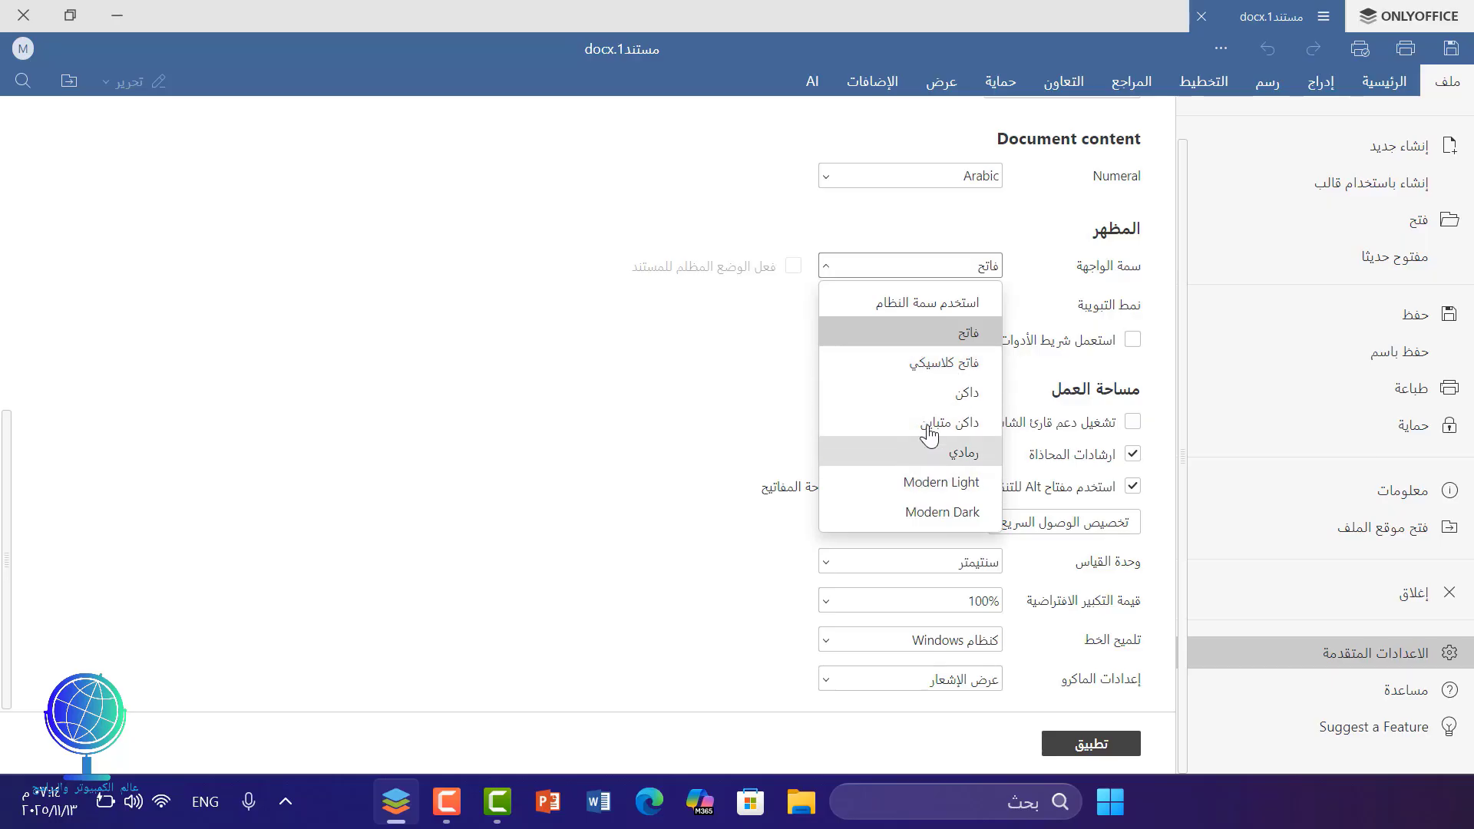
{"action": "left_click", "coordinate": [933, 365]}
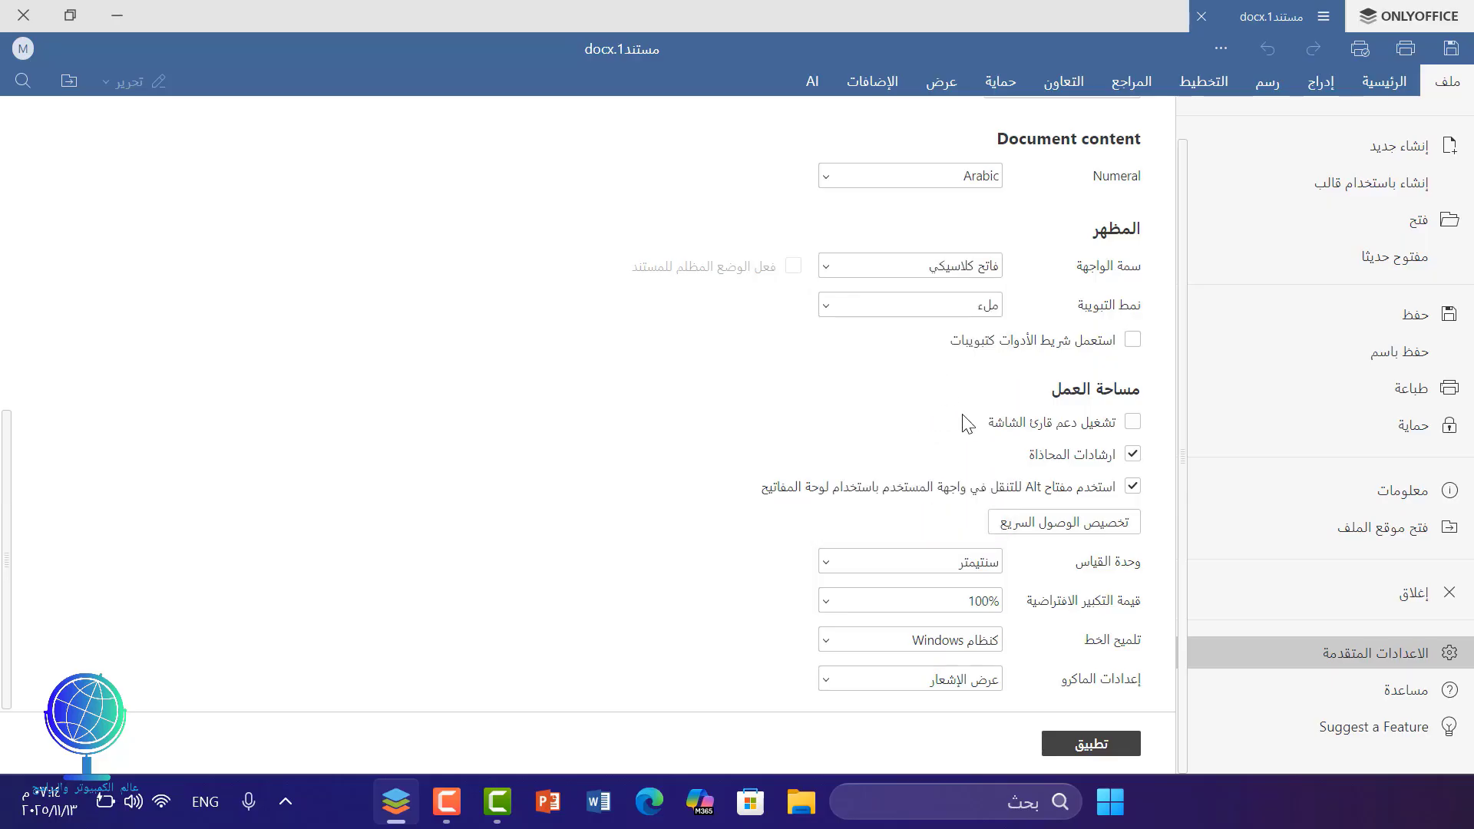
{"action": "left_click", "coordinate": [1118, 743]}
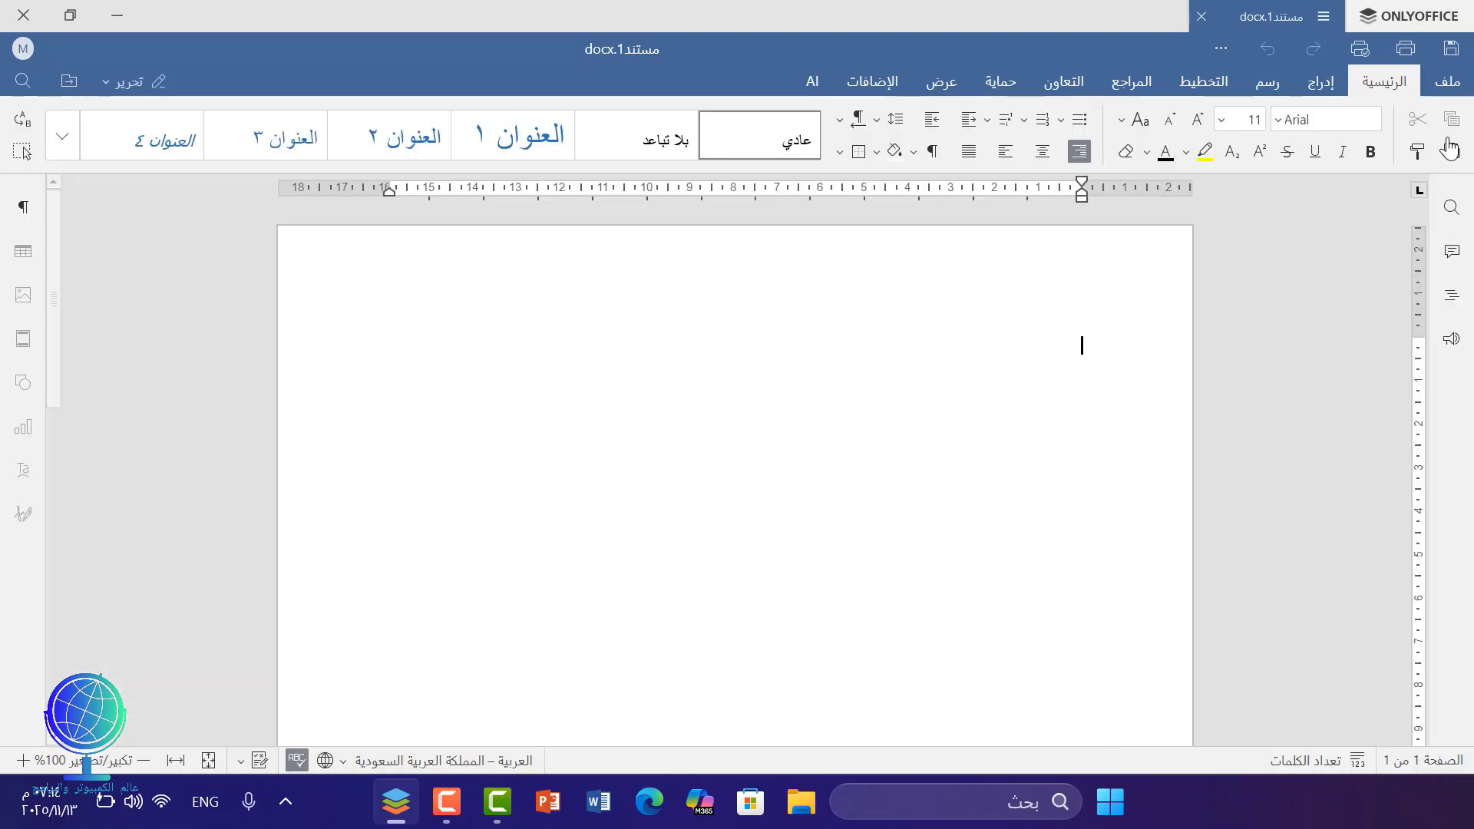
Set the interface theme to contrast dark (داكن متباين) in the advanced settings and apply it.
{"action": "left_click", "coordinate": [1447, 84]}
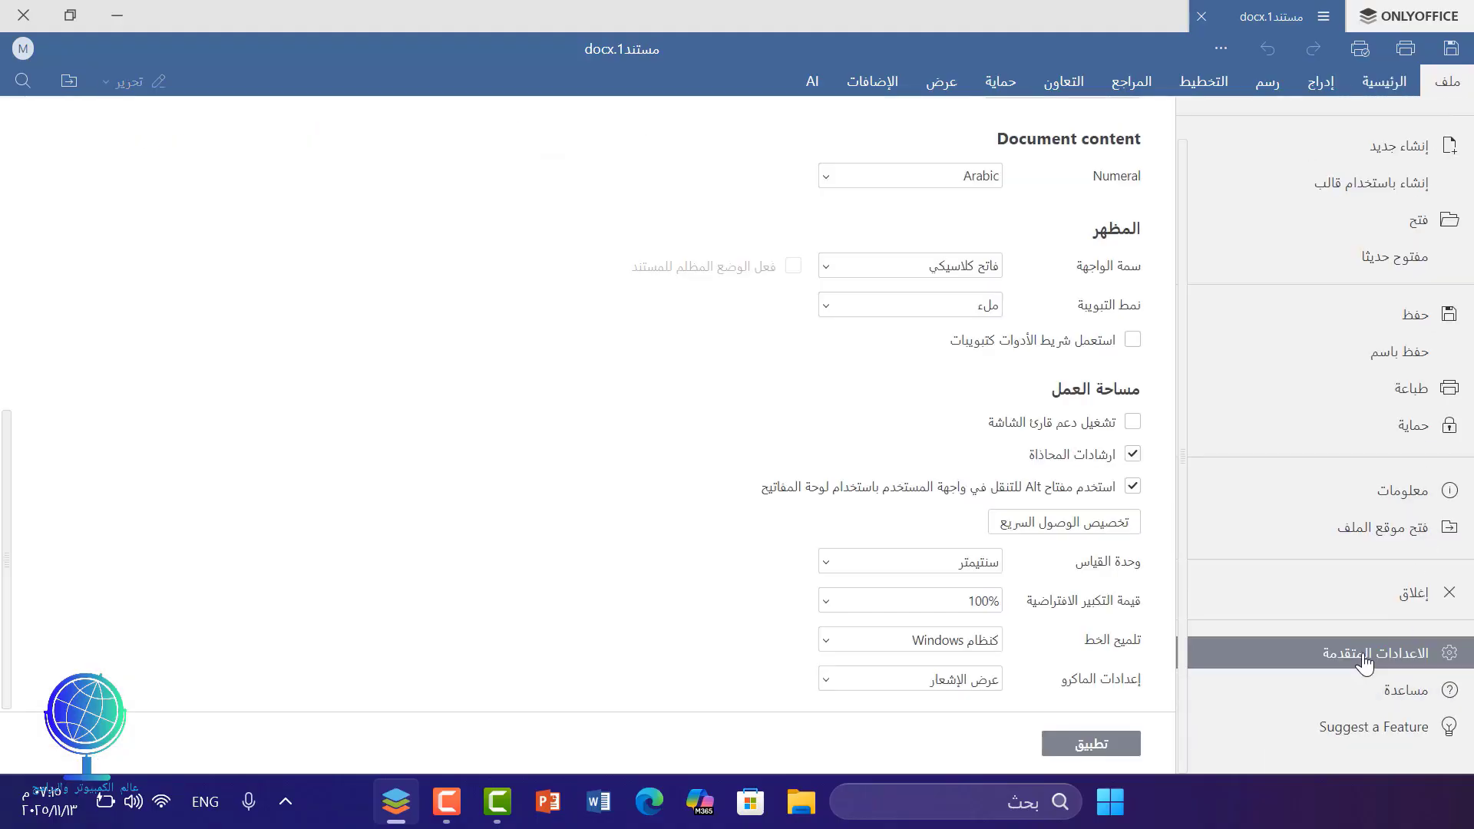
{"action": "left_click", "coordinate": [972, 269]}
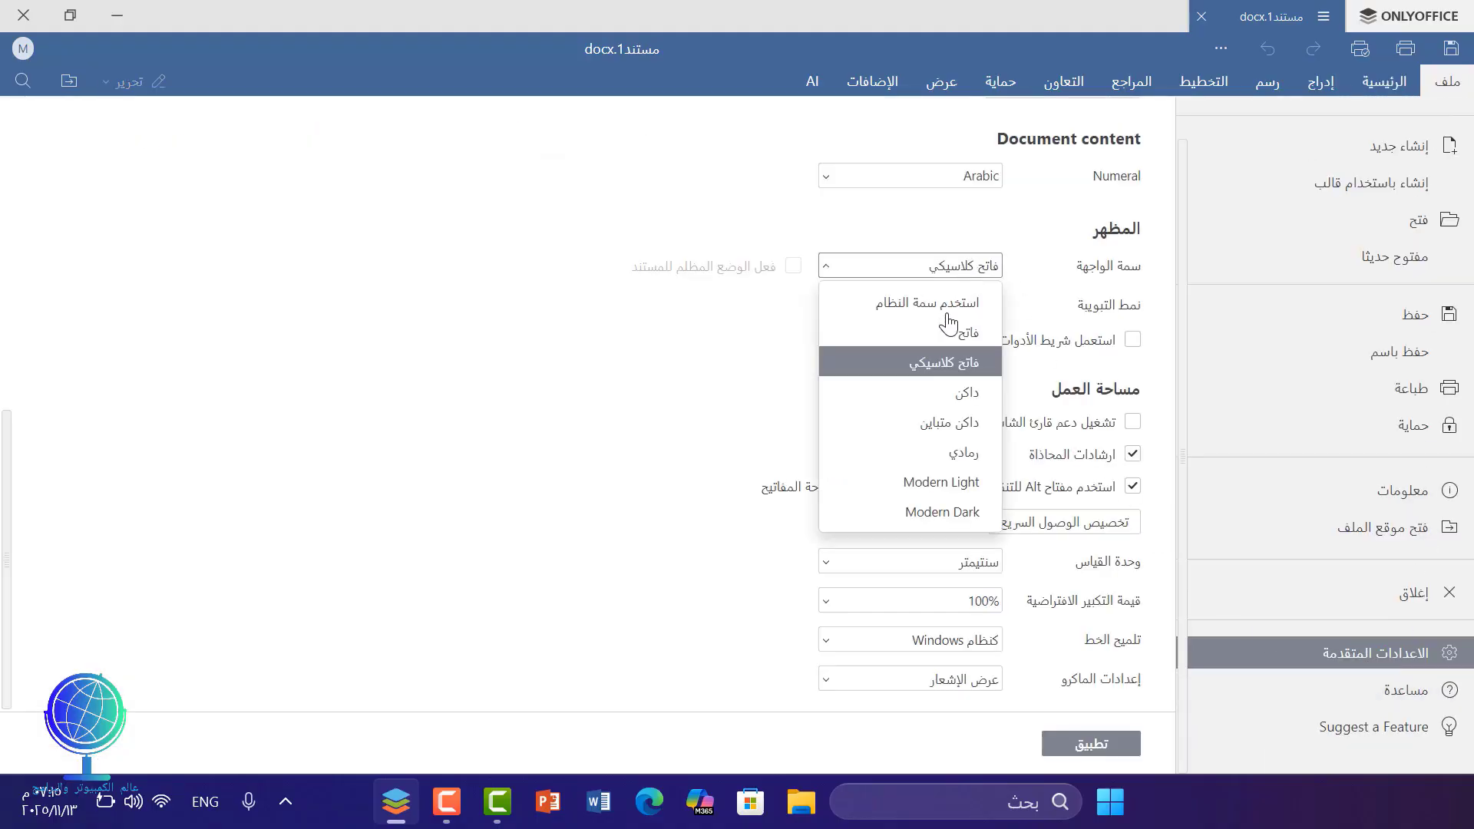
{"action": "left_click", "coordinate": [934, 423]}
{"action": "left_click", "coordinate": [1079, 743]}
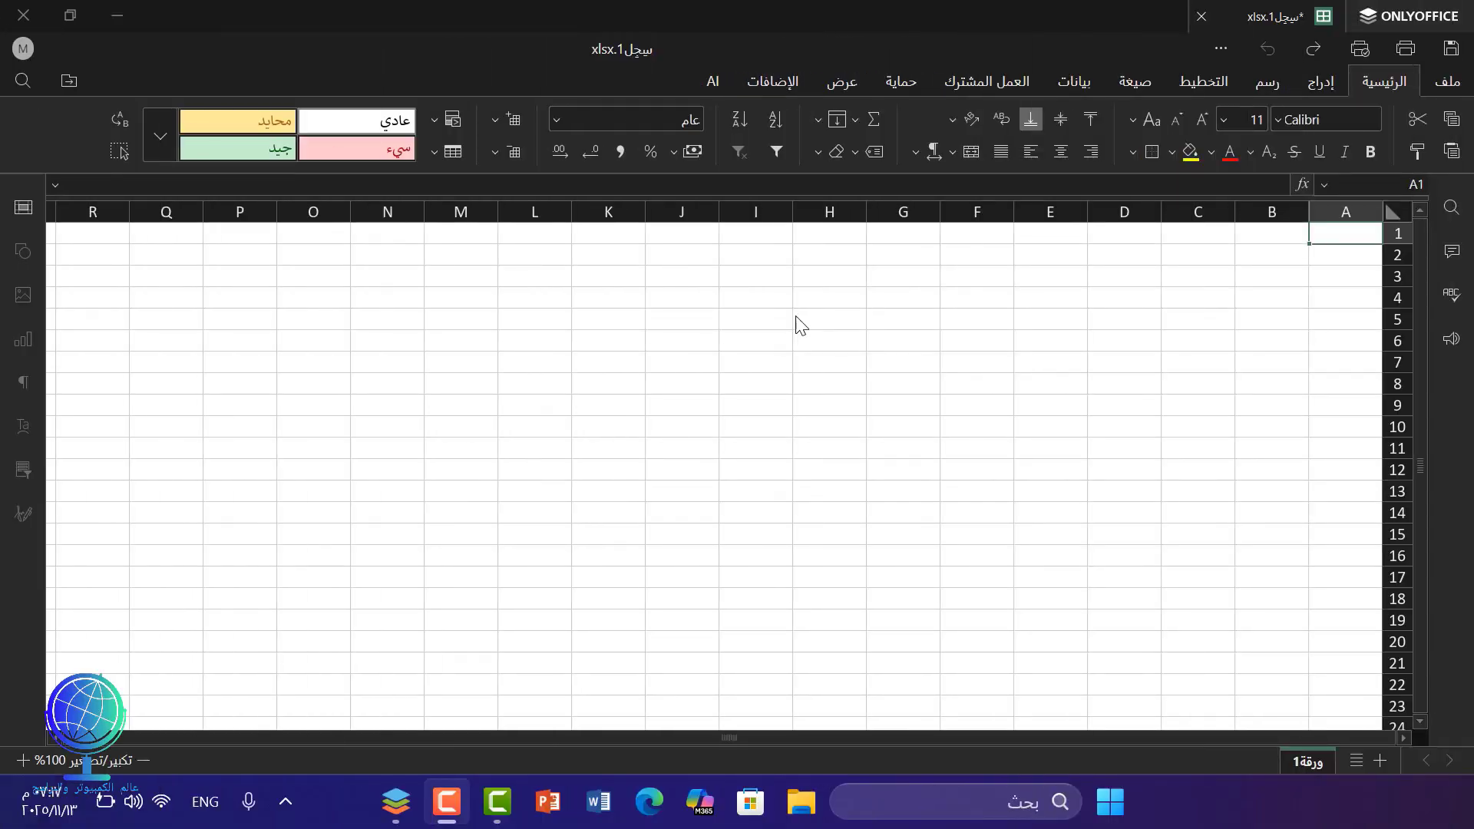
In the blank spreadsheet, examine the Insert, Draw, Layout and Home tools, and view the file commands, including Print.
{"action": "left_click", "coordinate": [1320, 88]}
{"action": "left_click", "coordinate": [1286, 80]}
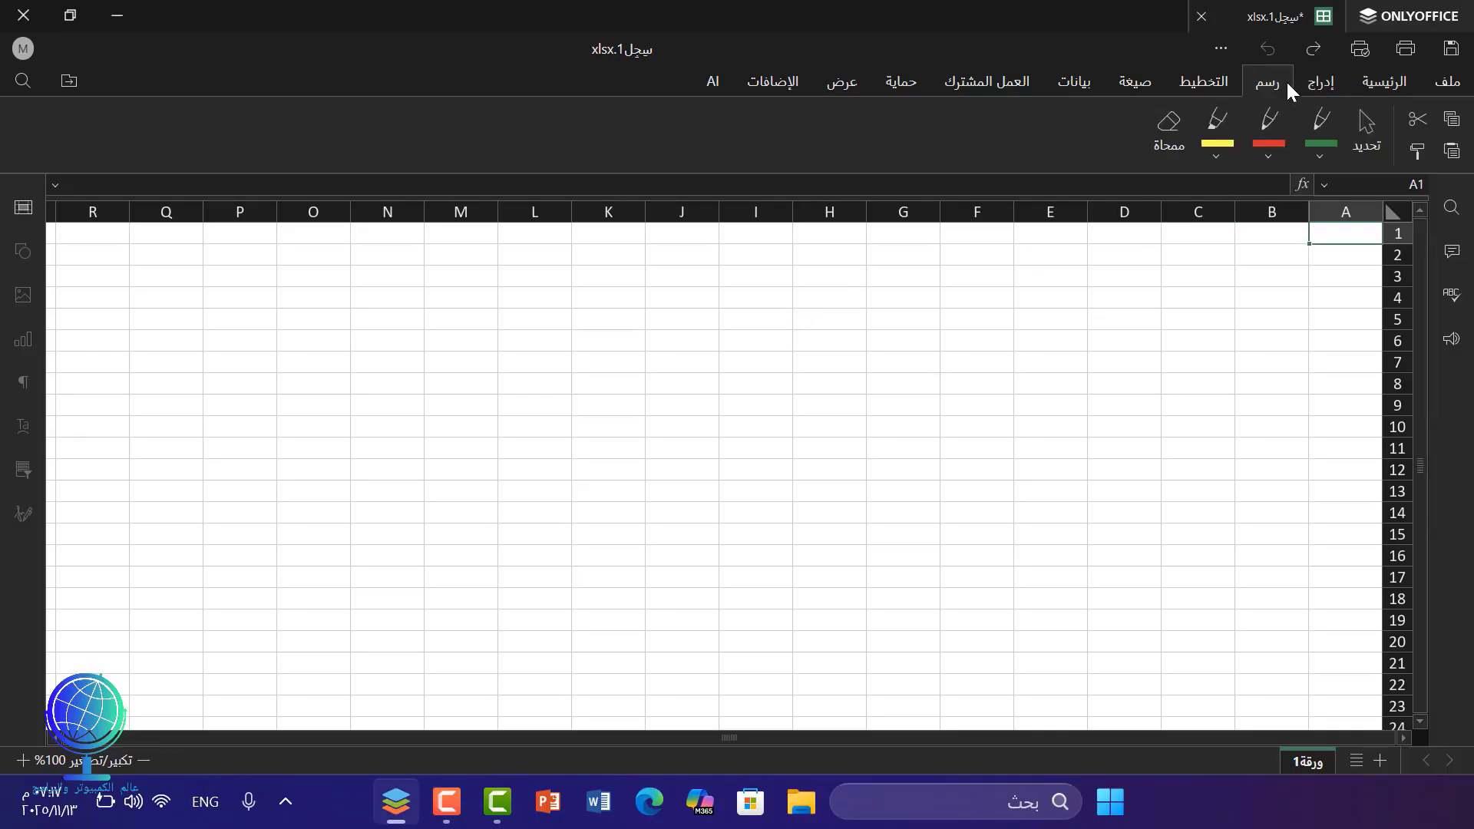
{"action": "left_click", "coordinate": [1227, 76]}
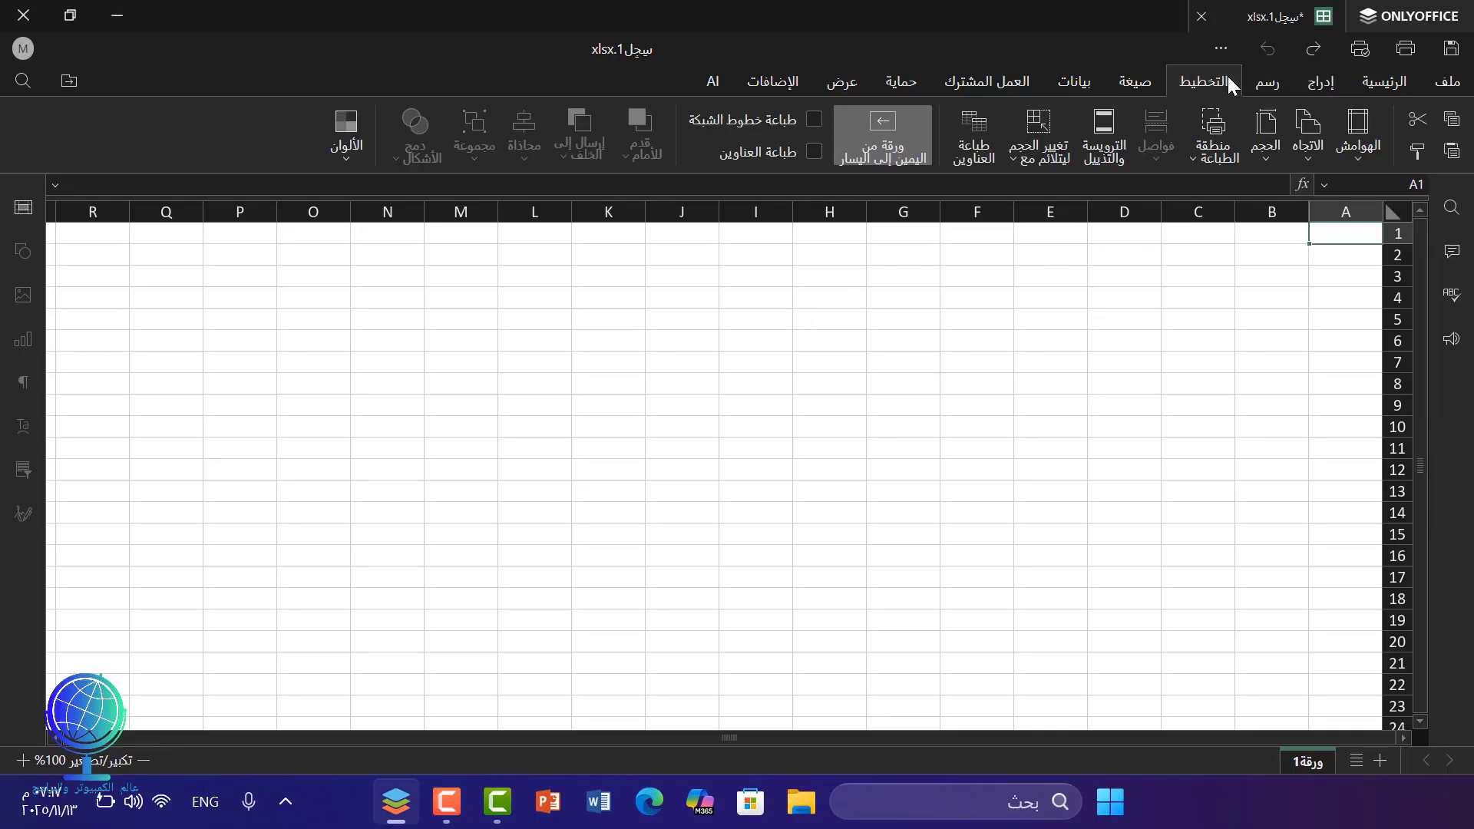
{"action": "left_click", "coordinate": [1380, 85]}
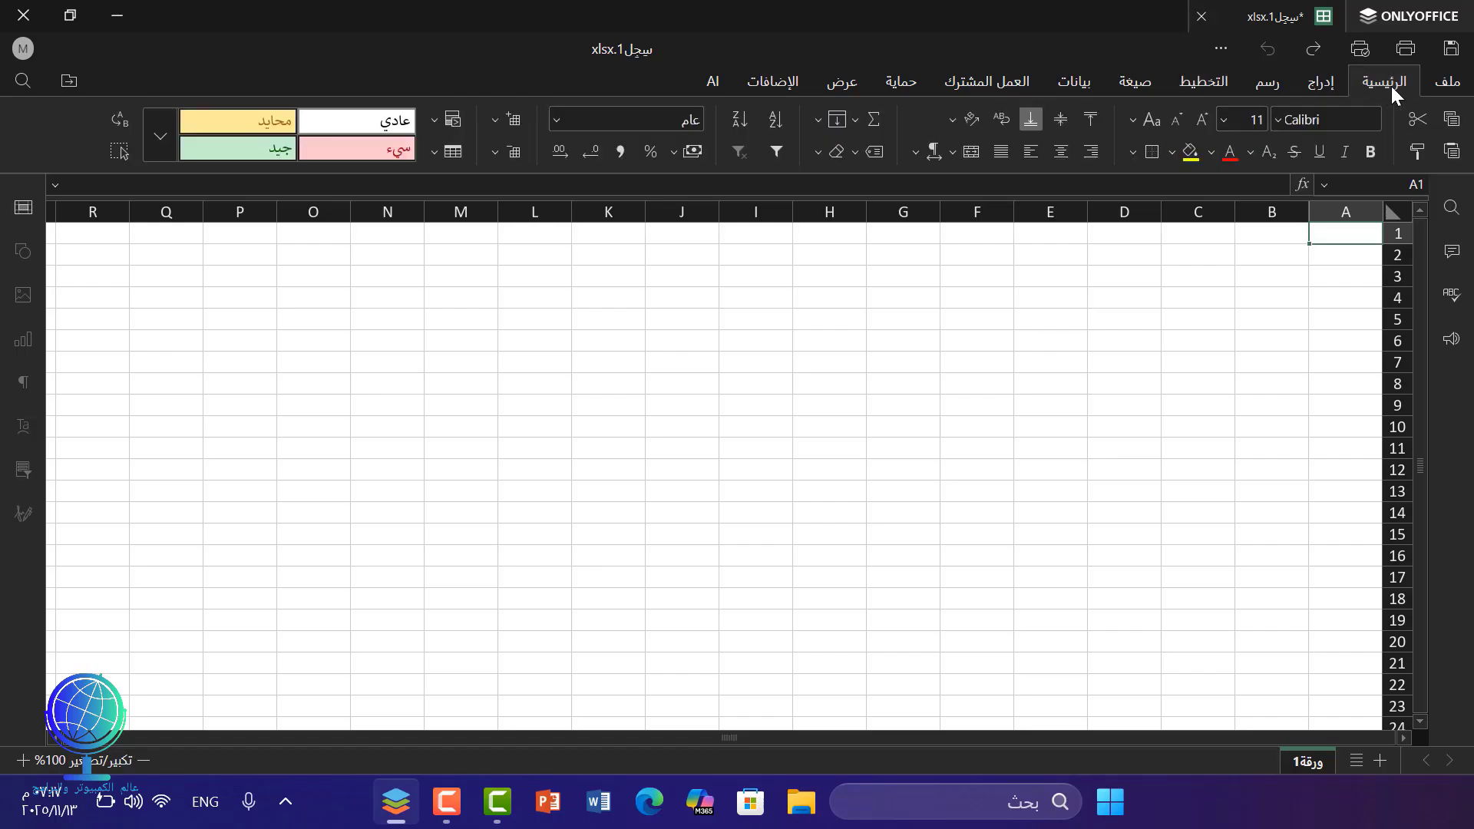
{"action": "left_click", "coordinate": [1451, 91]}
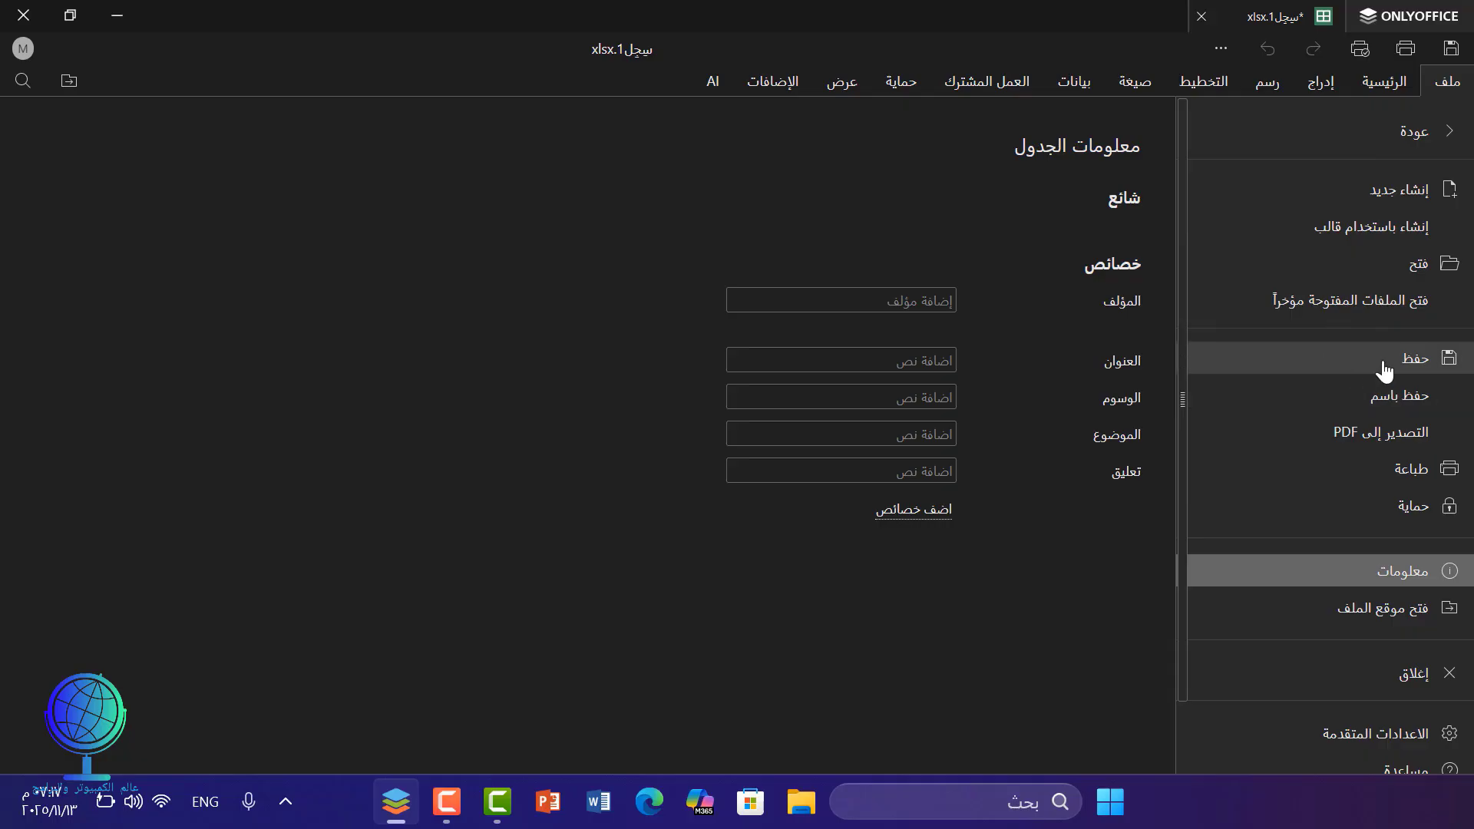
{"action": "left_click", "coordinate": [1378, 477]}
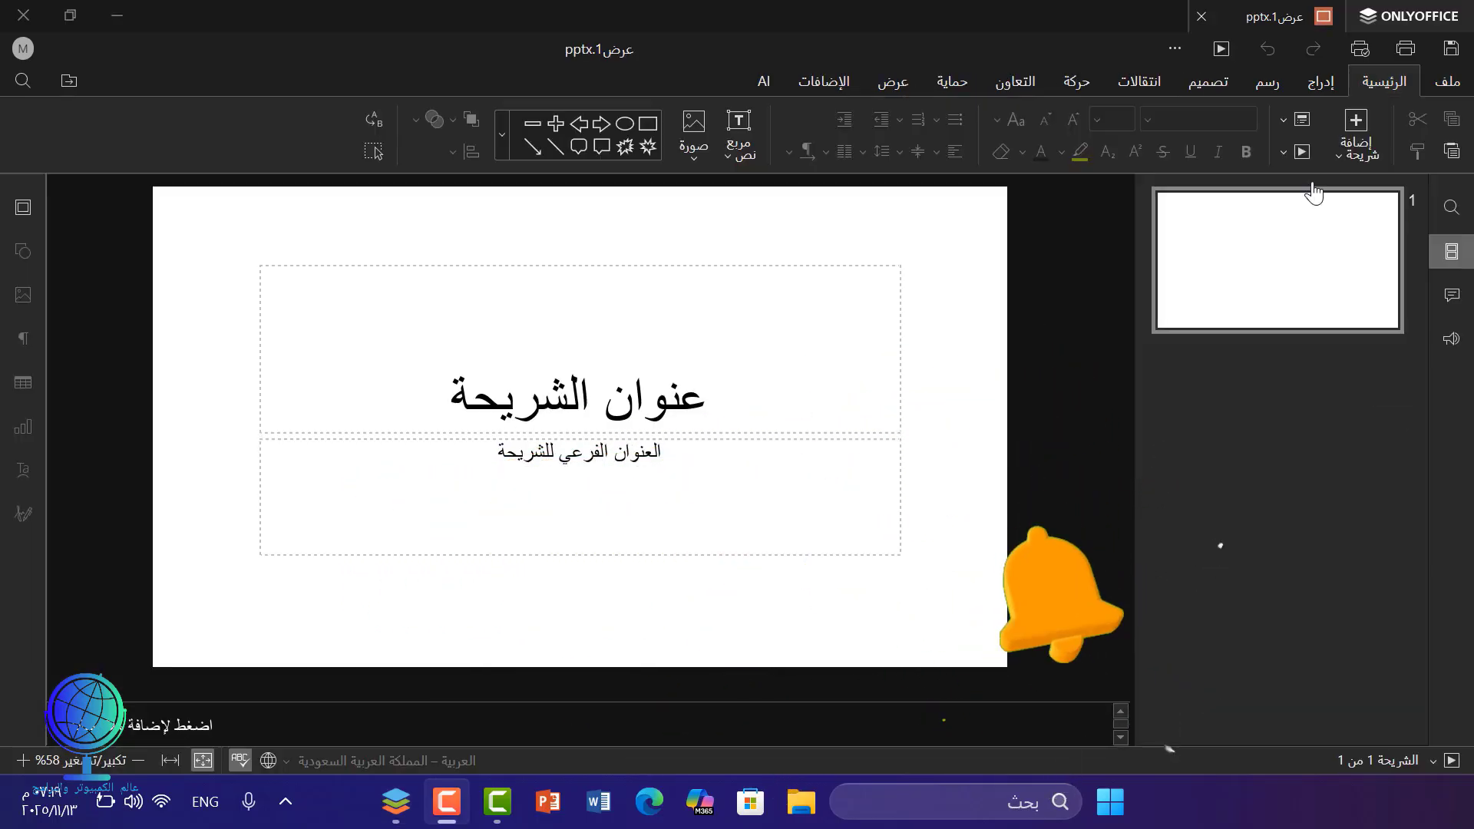
In the blank presentation, examine the Insert, Draw, Design, Transitions and Animation tools, and return to the Home tools.
{"action": "left_click", "coordinate": [1330, 84]}
{"action": "left_click", "coordinate": [1291, 89]}
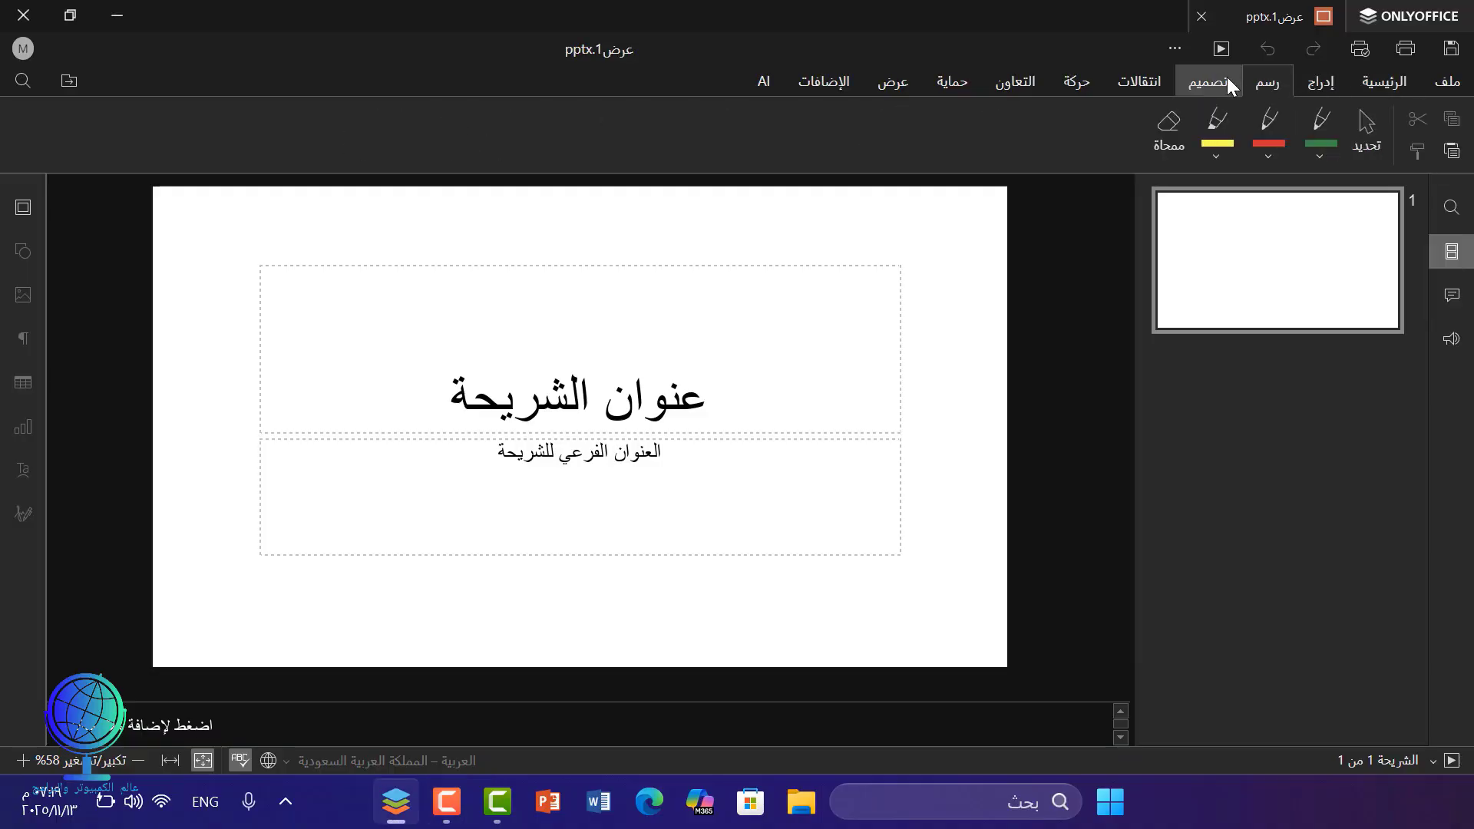
{"action": "left_click", "coordinate": [1217, 79]}
{"action": "left_click", "coordinate": [1130, 77]}
{"action": "left_click", "coordinate": [1083, 72]}
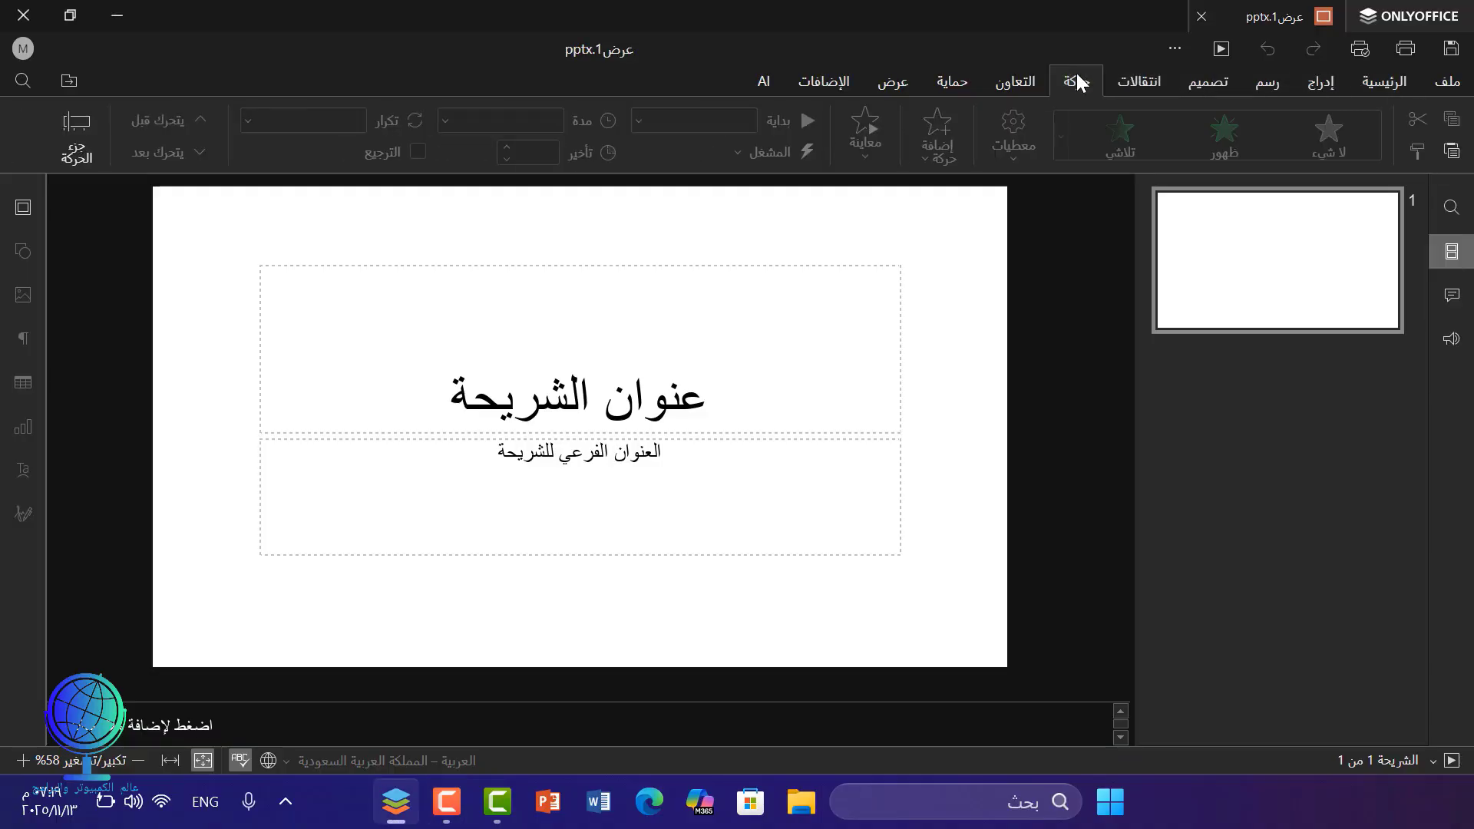
{"action": "left_click", "coordinate": [1126, 85]}
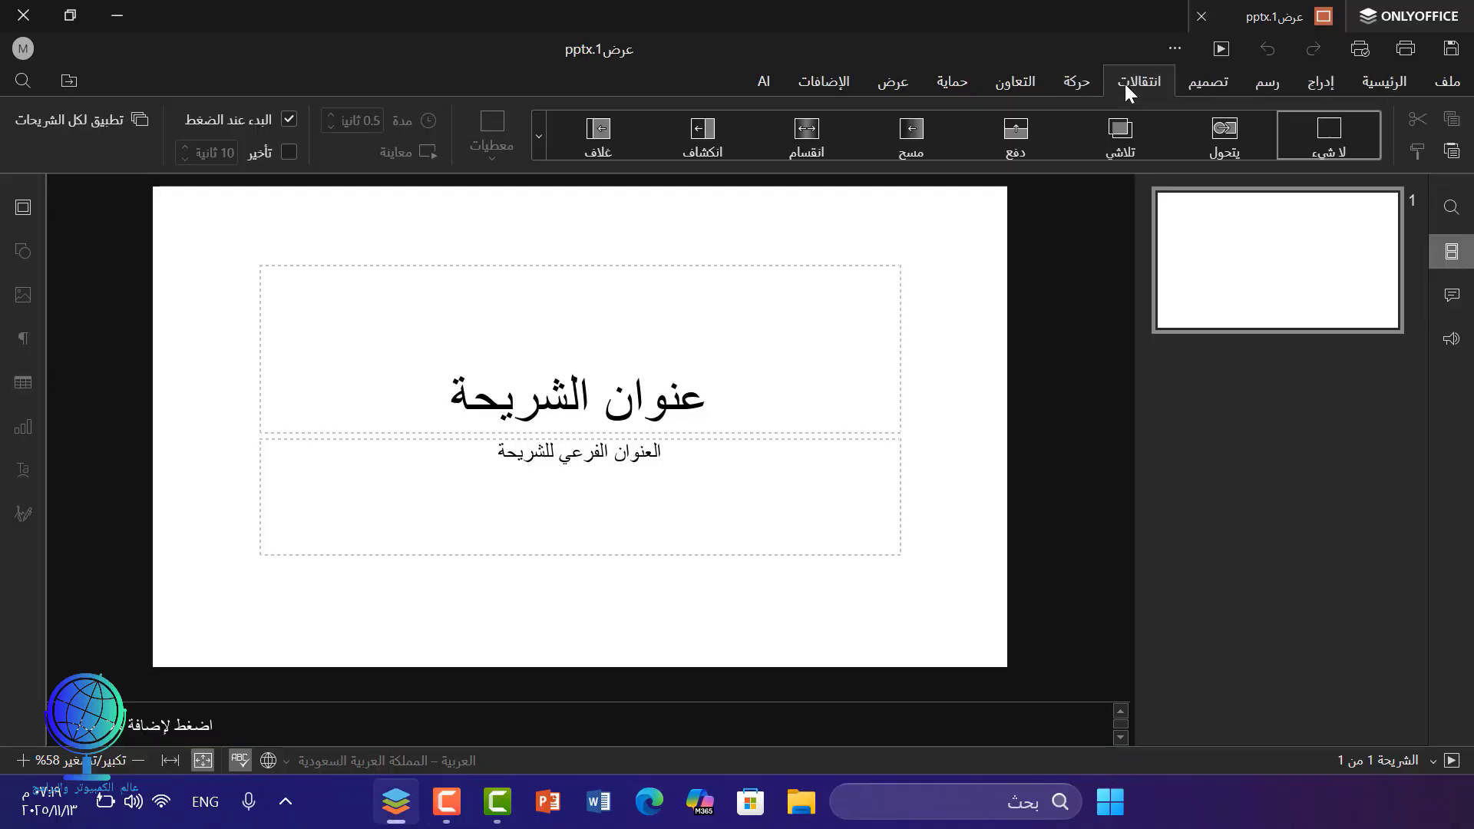
{"action": "left_click", "coordinate": [1084, 80]}
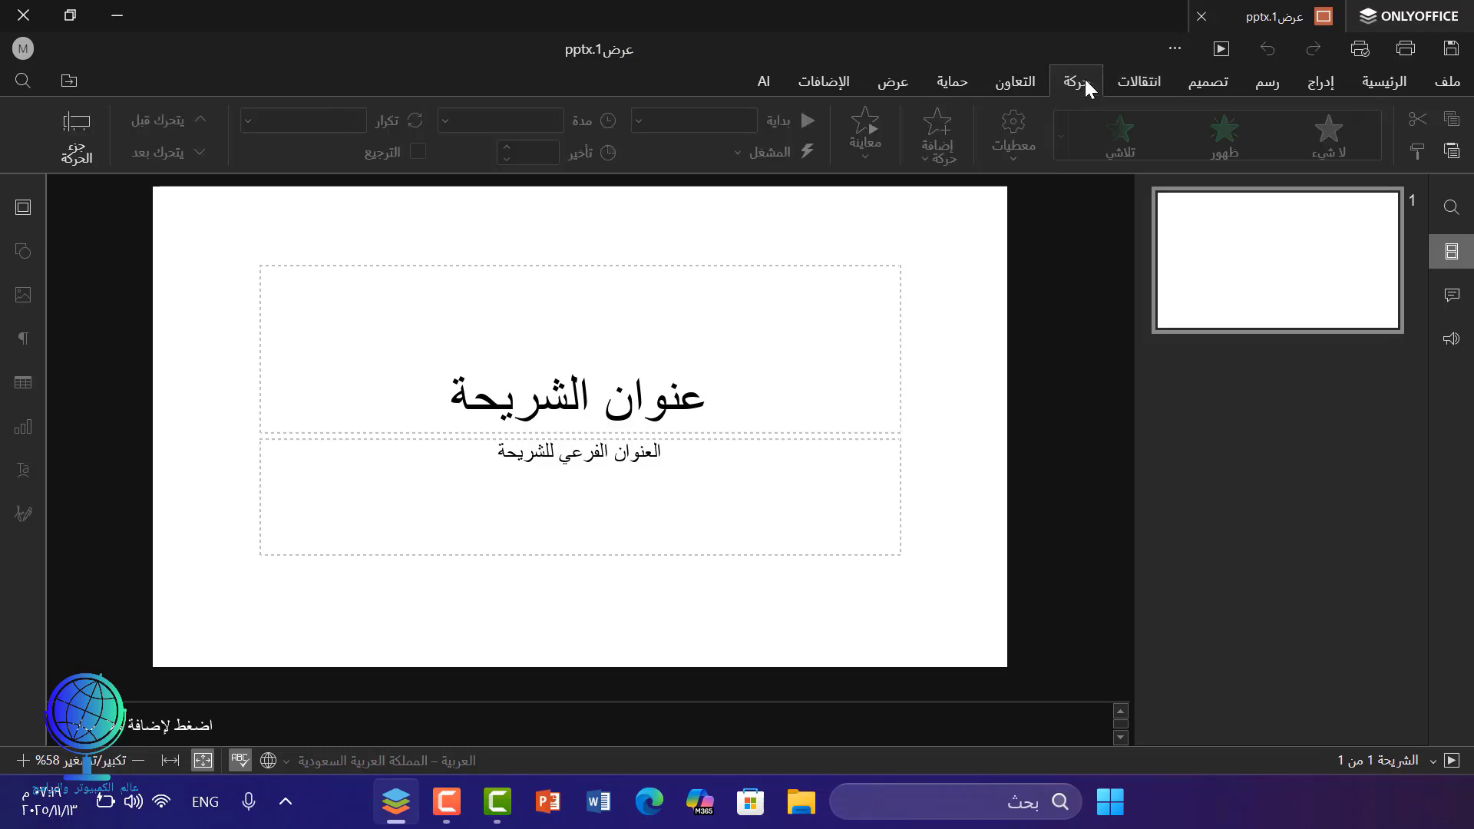
{"action": "left_click", "coordinate": [1403, 83]}
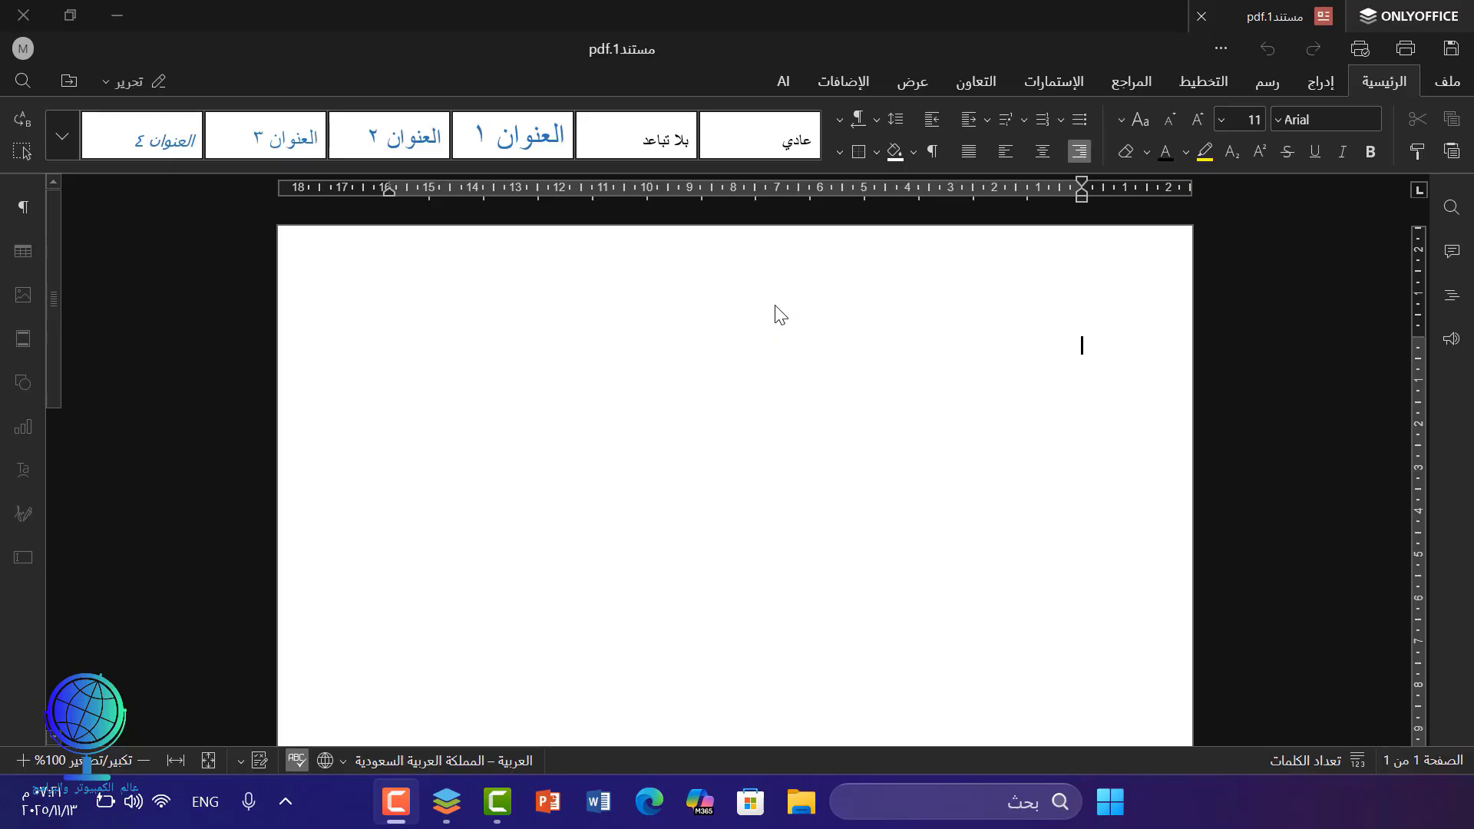
In the blank PDF form, examine the Insert, Draw and Layout tools, and return to the Home tools.
{"action": "left_click", "coordinate": [1329, 85]}
{"action": "left_click", "coordinate": [1285, 81]}
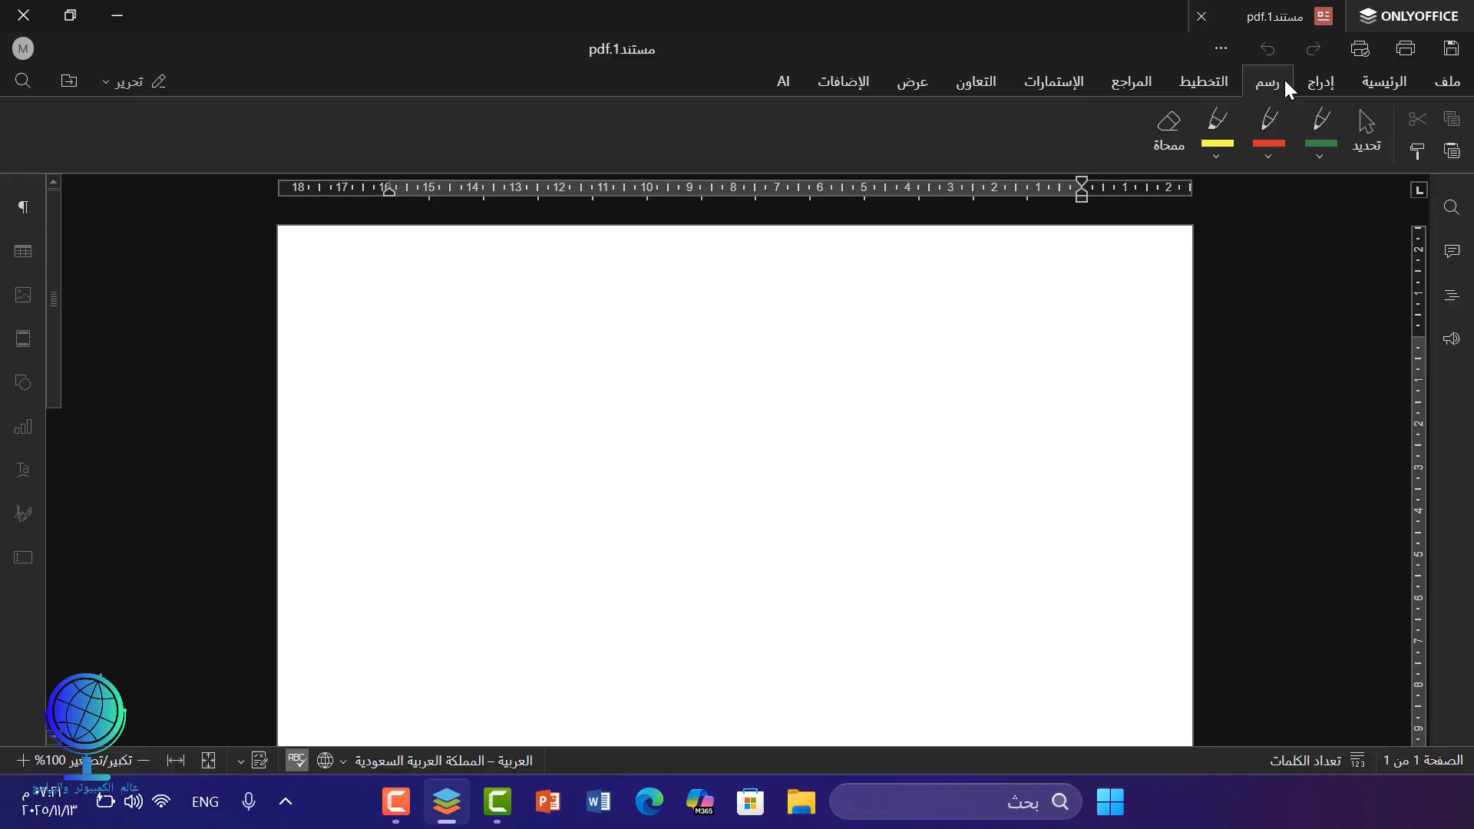
{"action": "left_click", "coordinate": [1224, 79]}
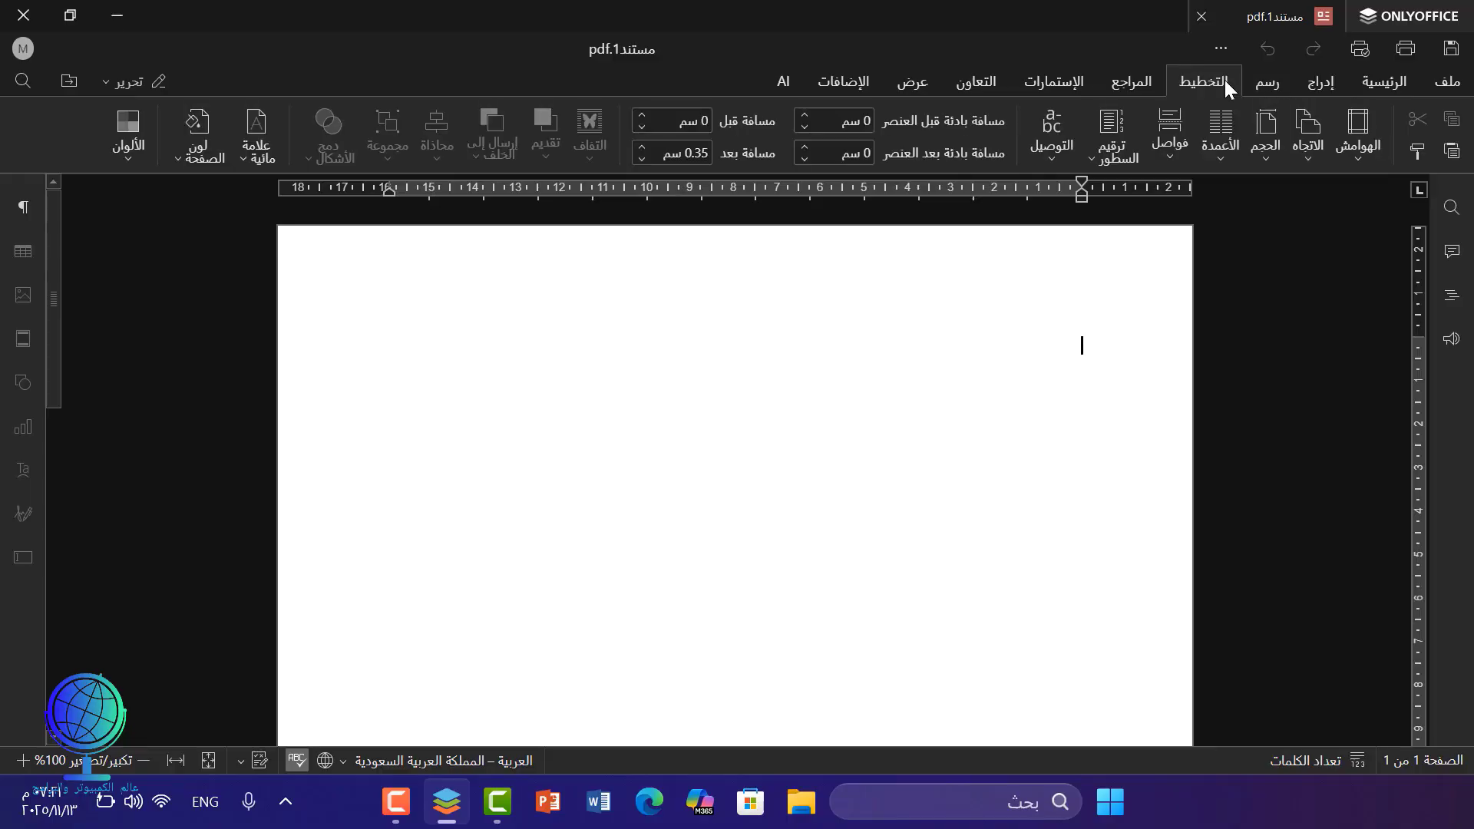
{"action": "left_click", "coordinate": [1389, 88]}
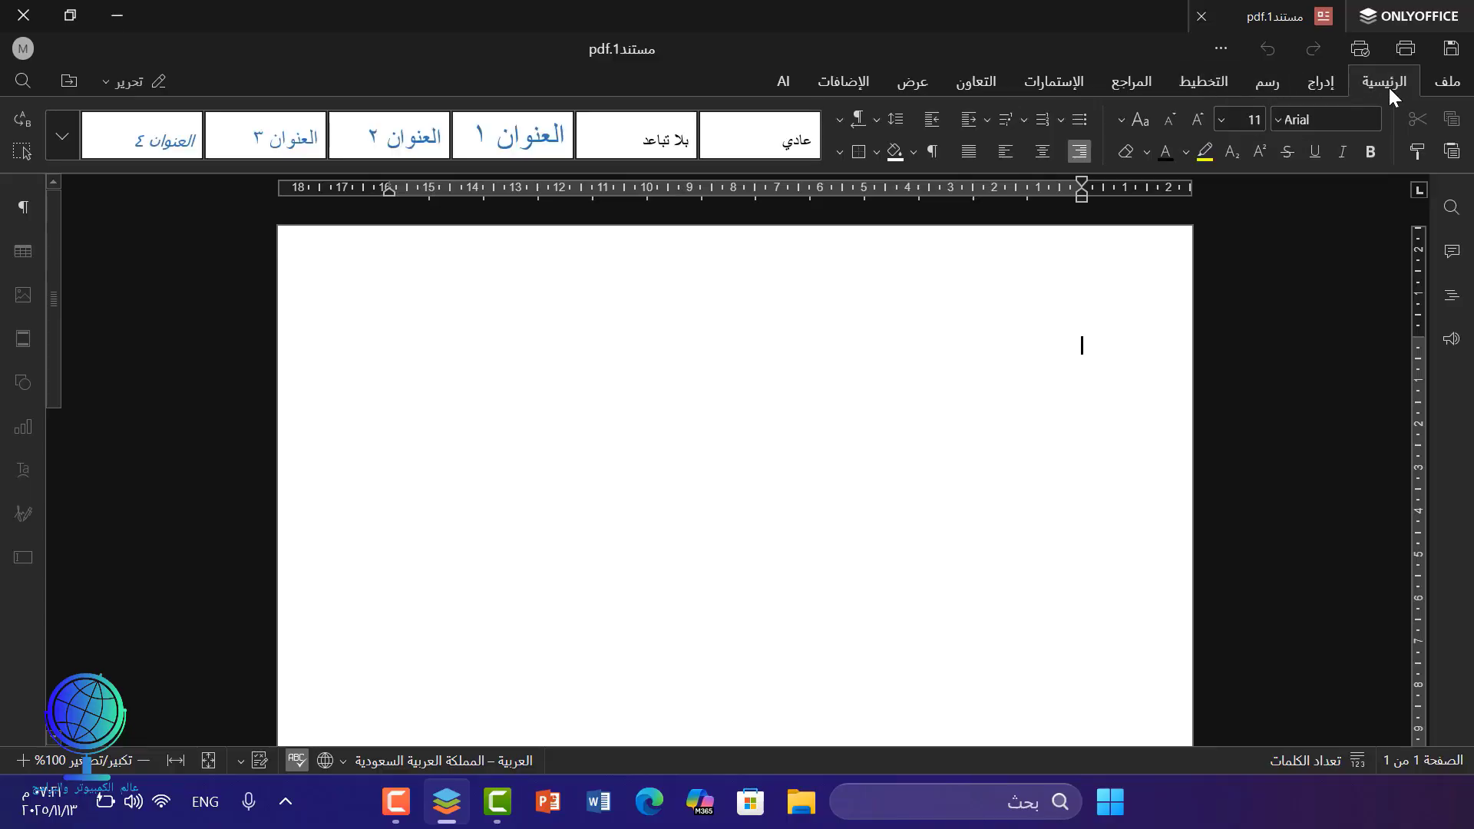